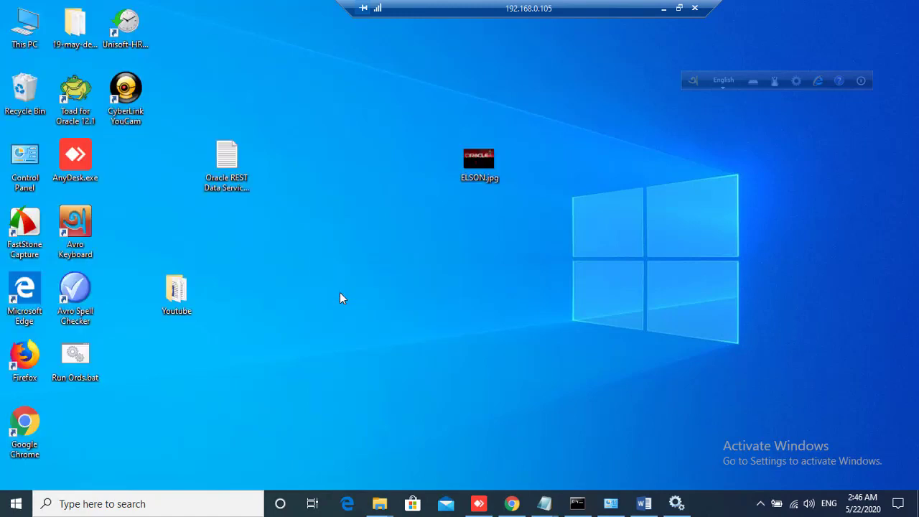
Open Run Ords.bat for editing, review its "java -jar ords.war" line, and close the file
right_click(75, 356)
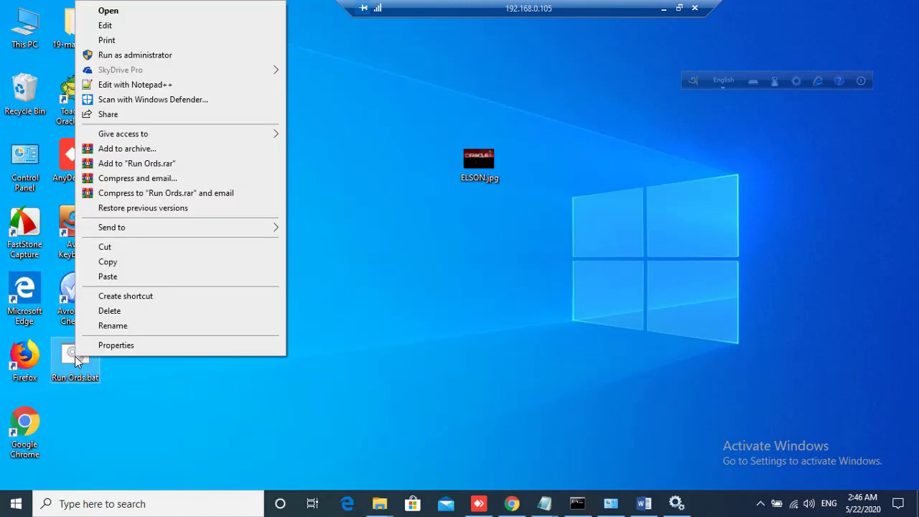
left_click(123, 25)
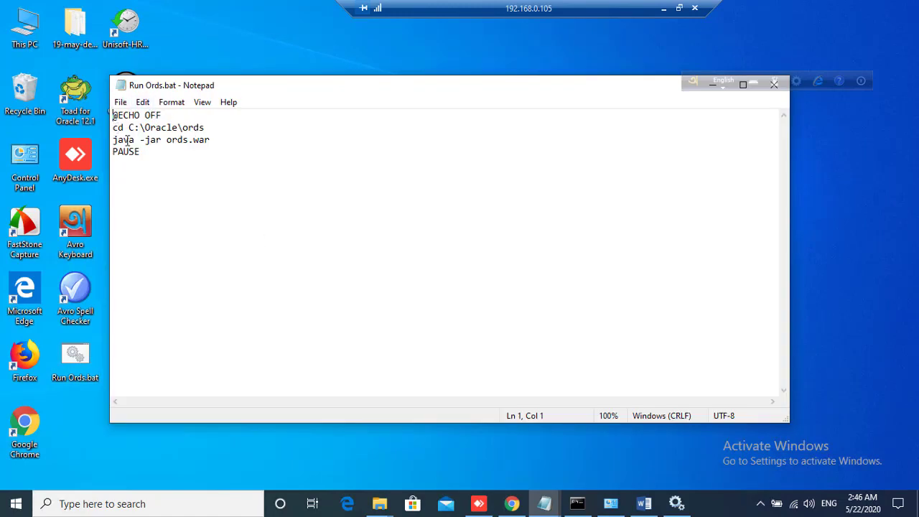
left_click_drag(126, 139, 211, 139)
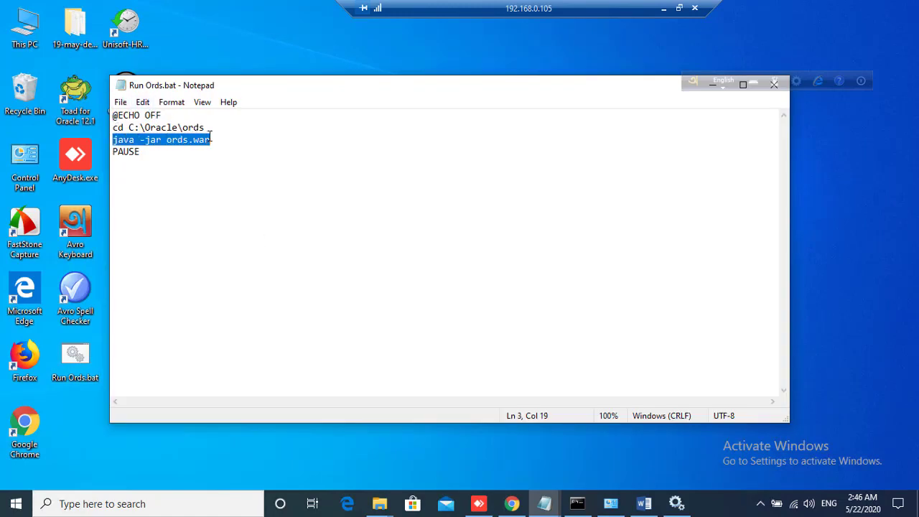
left_click(161, 151)
left_click_drag(652, 86, 665, 123)
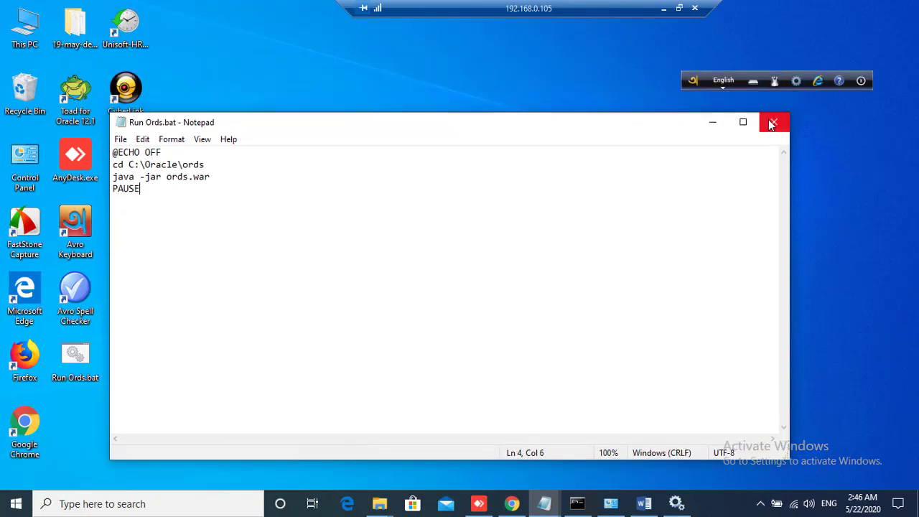
left_click(773, 124)
Launch Run Ords.bat, reload the Human Resource Management system login page in Chrome to test it, and minimize both windows
double_click(75, 357)
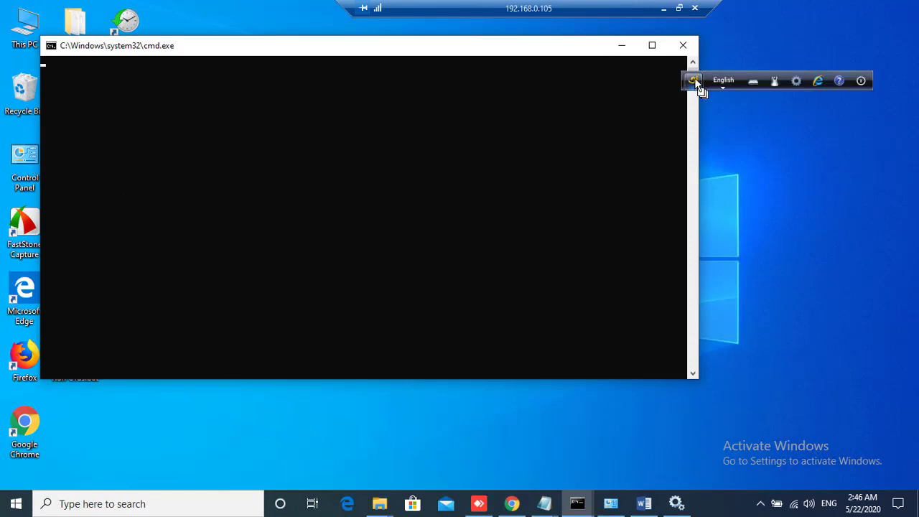
left_click_drag(695, 78, 769, 68)
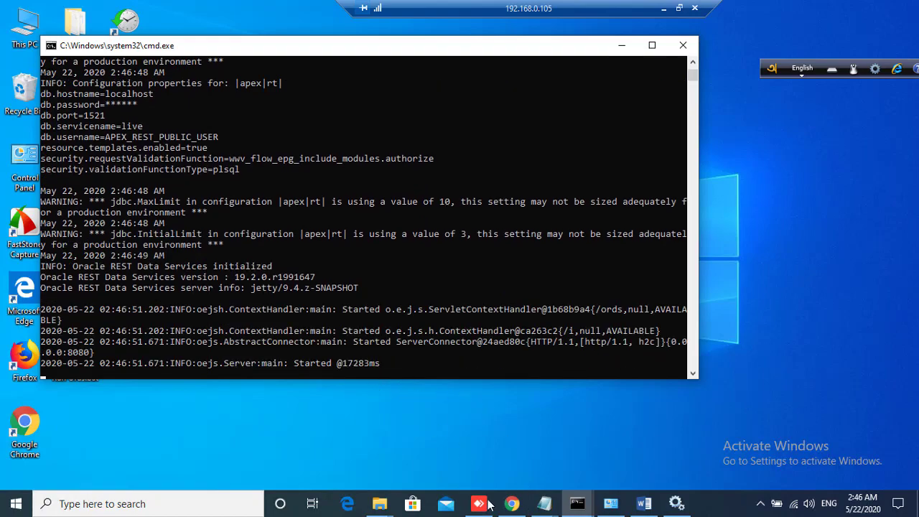
left_click(511, 504)
left_click(61, 36)
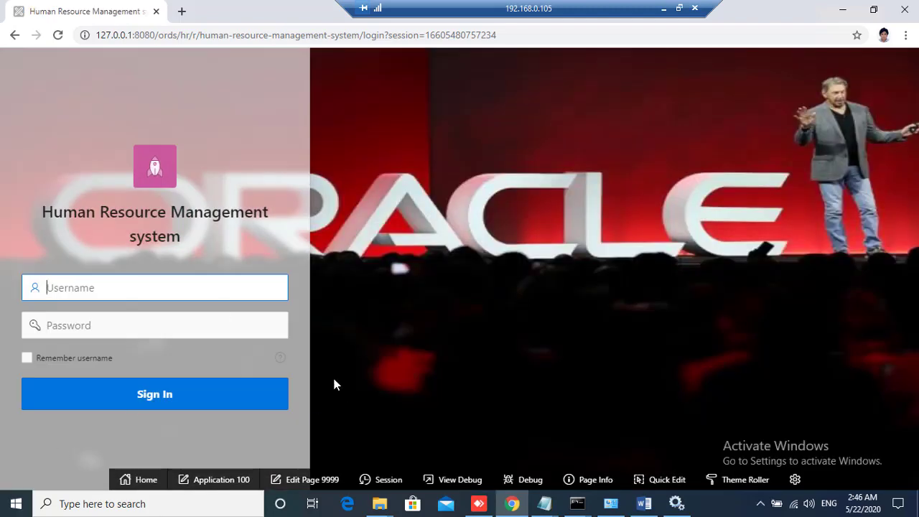
left_click(844, 10)
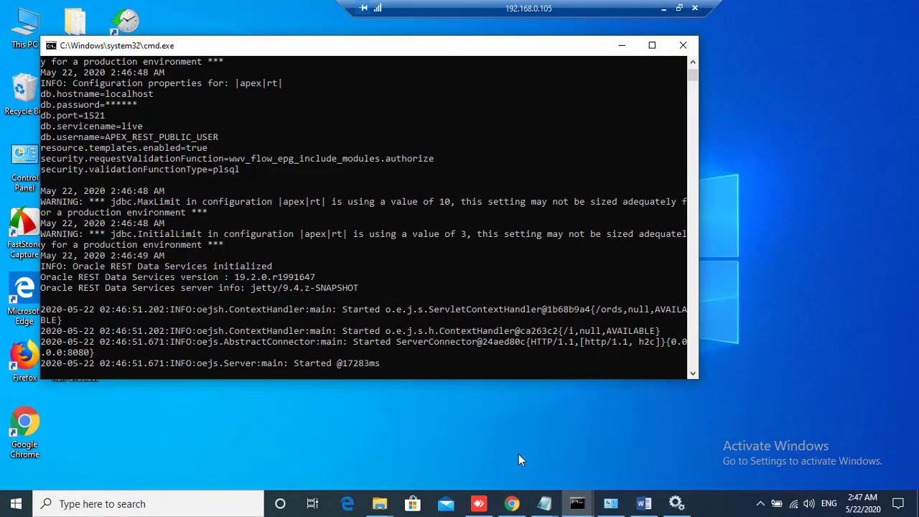
left_click(622, 45)
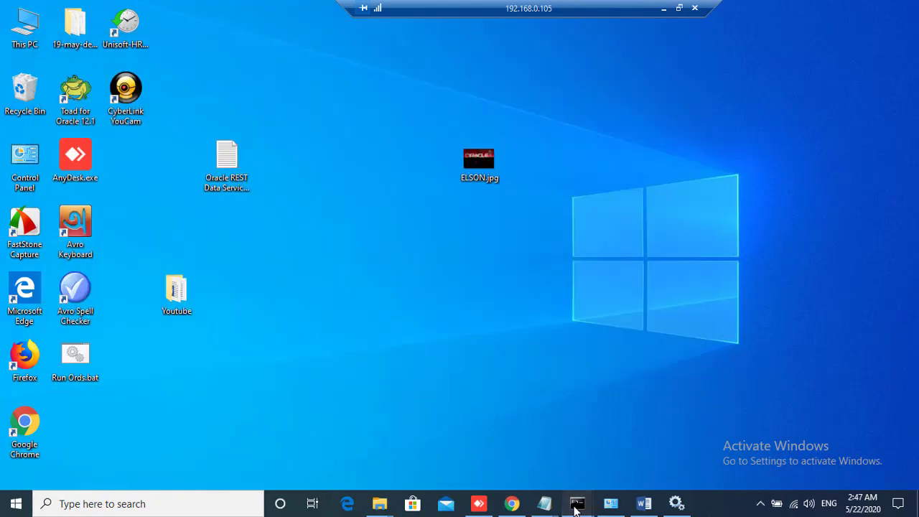
Close the running ORDS command window and reload the login page in Chrome to test it without the server
mouse_move(577, 504)
left_click(633, 406)
scroll(415, 256, "down", 2)
scroll(593, 179, "up", 6)
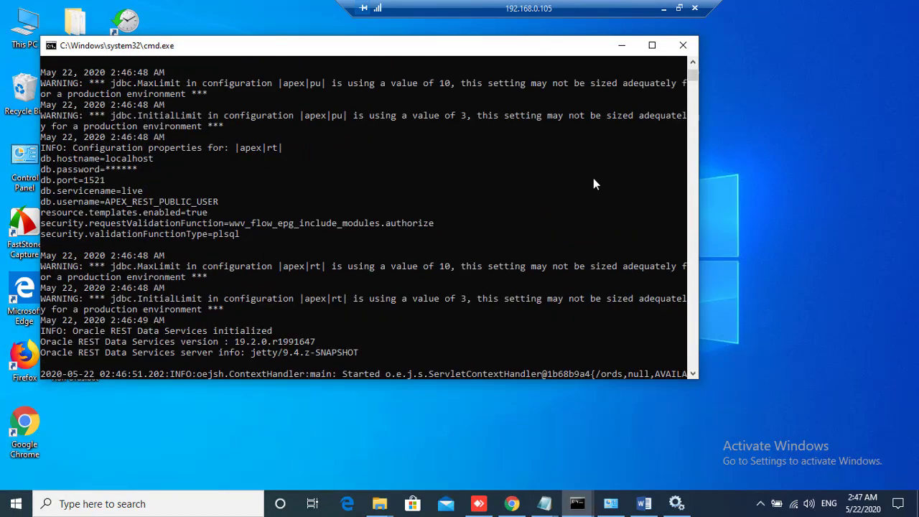
left_click(684, 46)
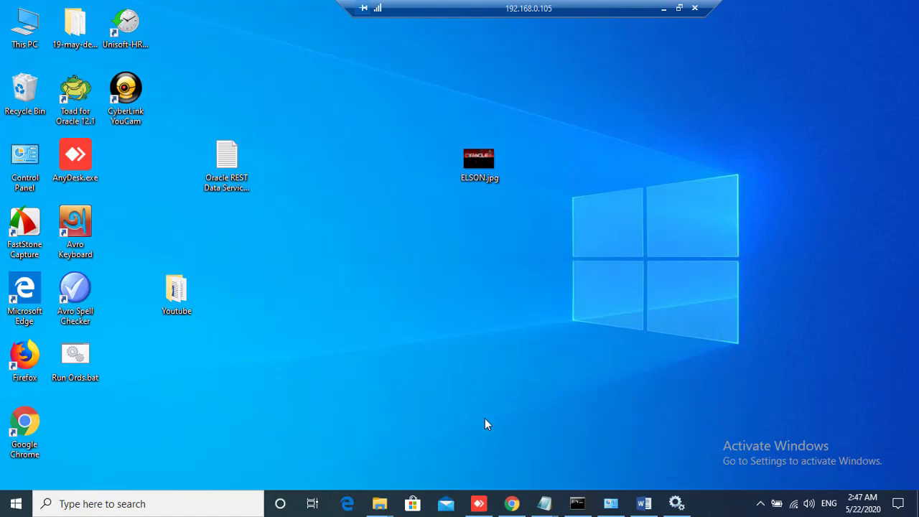
left_click(511, 505)
left_click(58, 35)
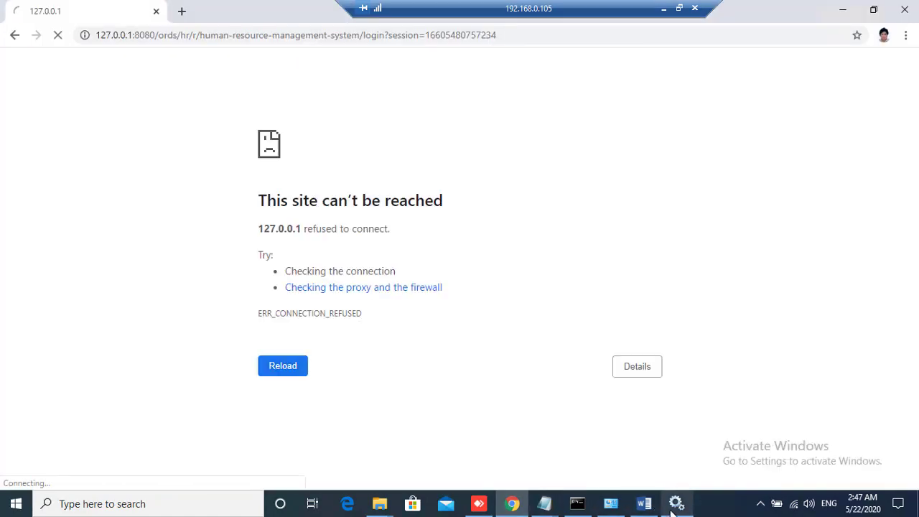
Inspect the OracleServiceLIVE entry in Services, then minimize the Services and Chrome windows
left_click(676, 505)
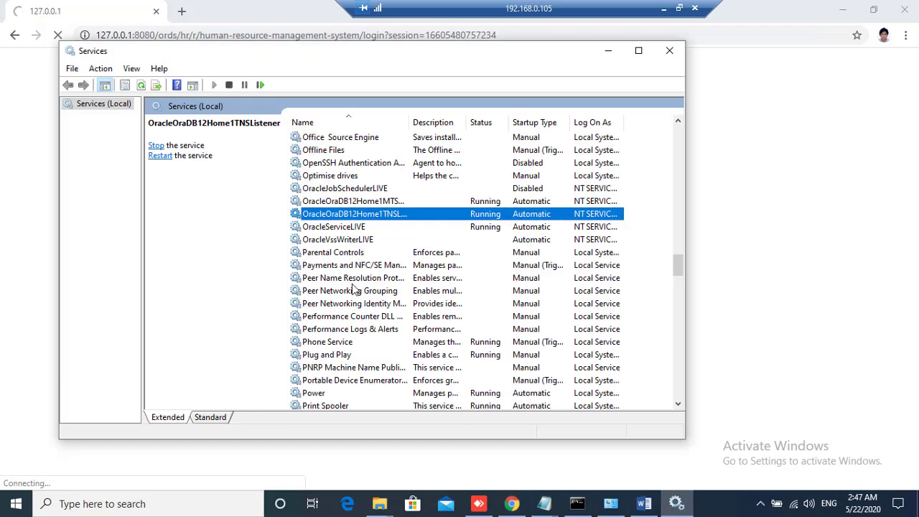
left_click(352, 239)
left_click(352, 227)
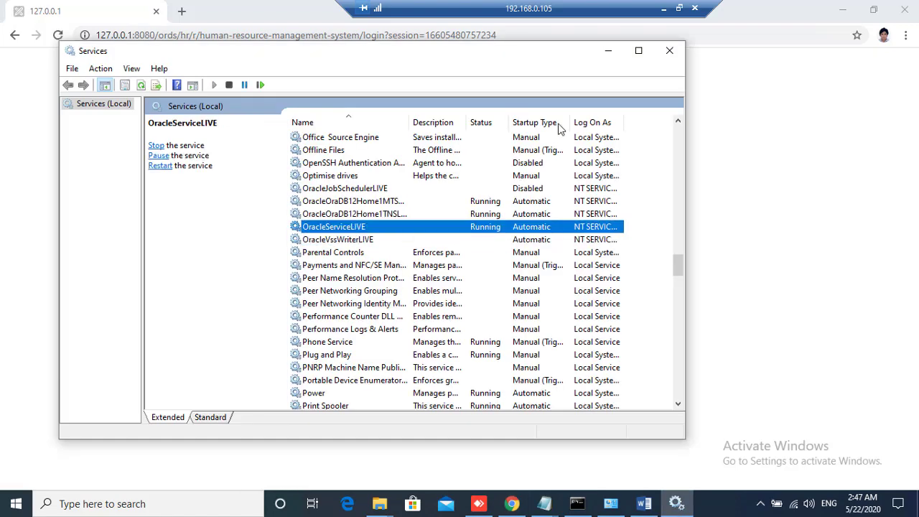
left_click(604, 51)
left_click(842, 9)
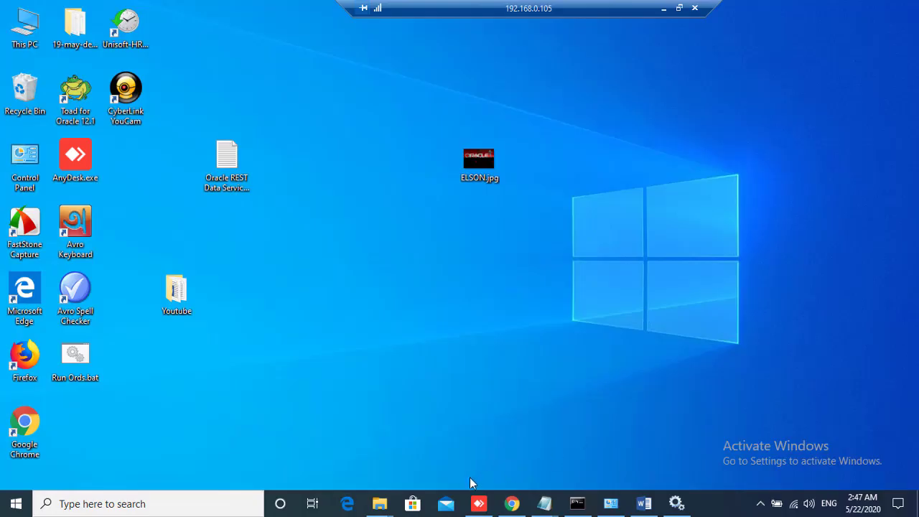
right_click(645, 160)
left_click(669, 196)
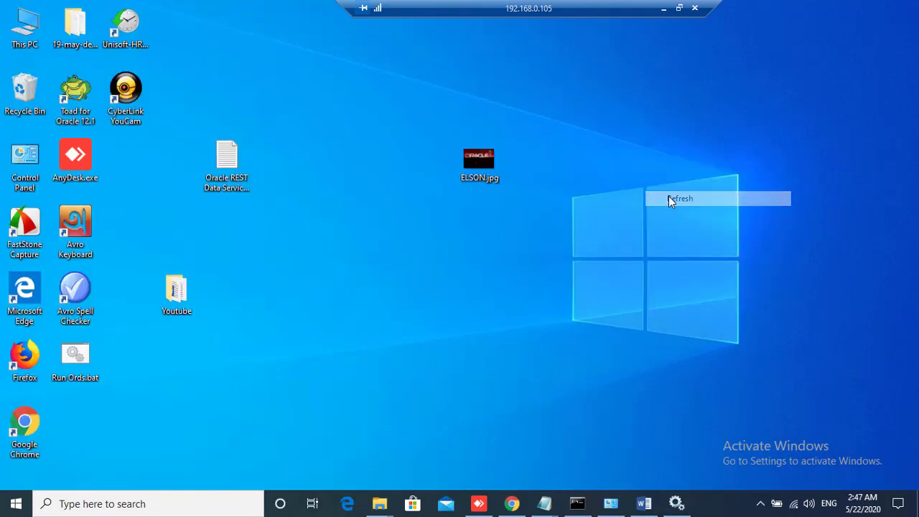
right_click(492, 253)
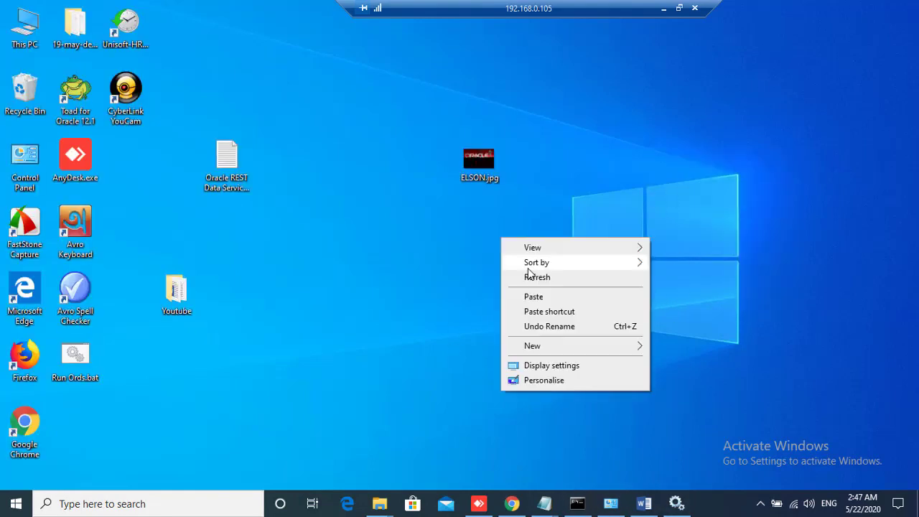
left_click(528, 276)
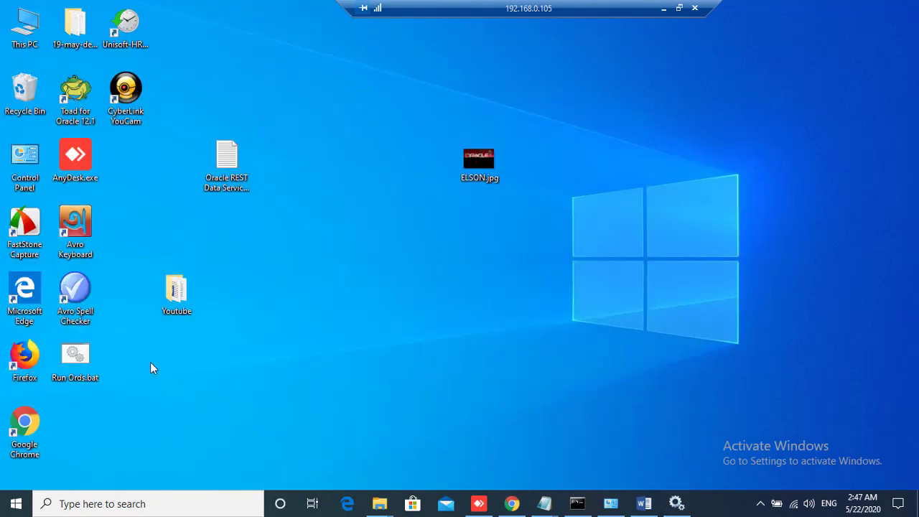
Open Run Ords.bat for editing, copy its entire script, and minimize the Notepad window
right_click(80, 356)
left_click(119, 26)
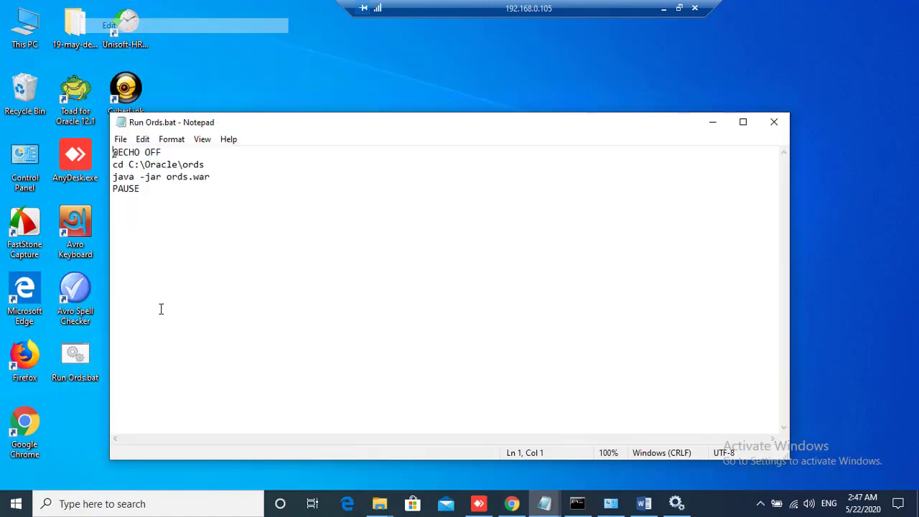
left_click_drag(172, 222, 92, 148)
key("ctrl+c")
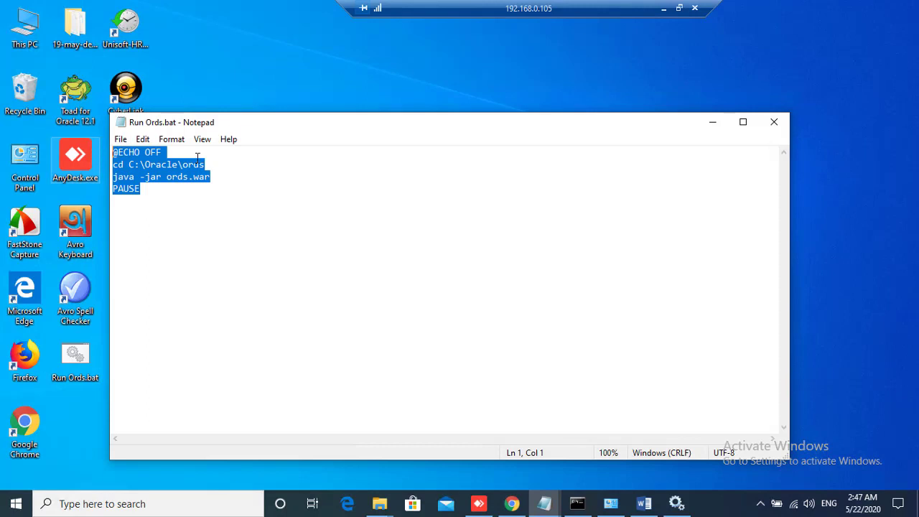
left_click(715, 122)
Create a new text document on the desktop, keeping the default name
right_click(523, 250)
mouse_move(593, 365)
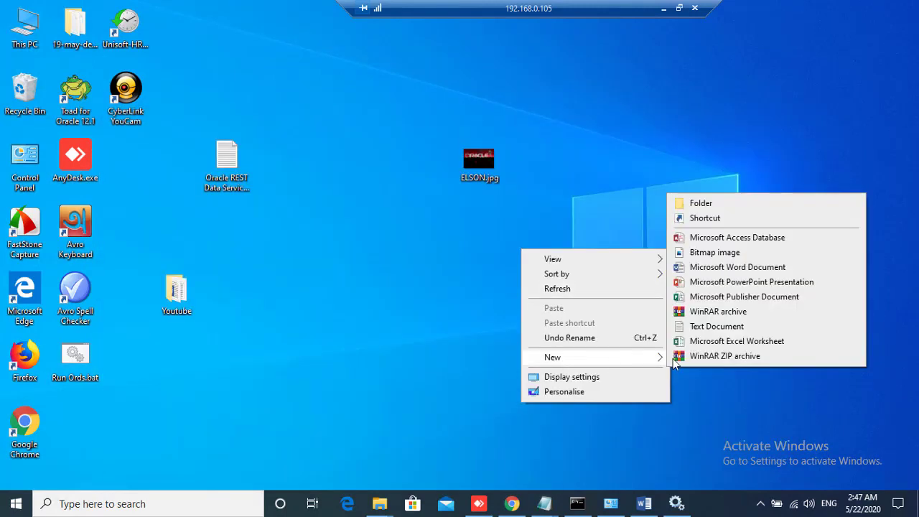
left_click(690, 324)
key("Return")
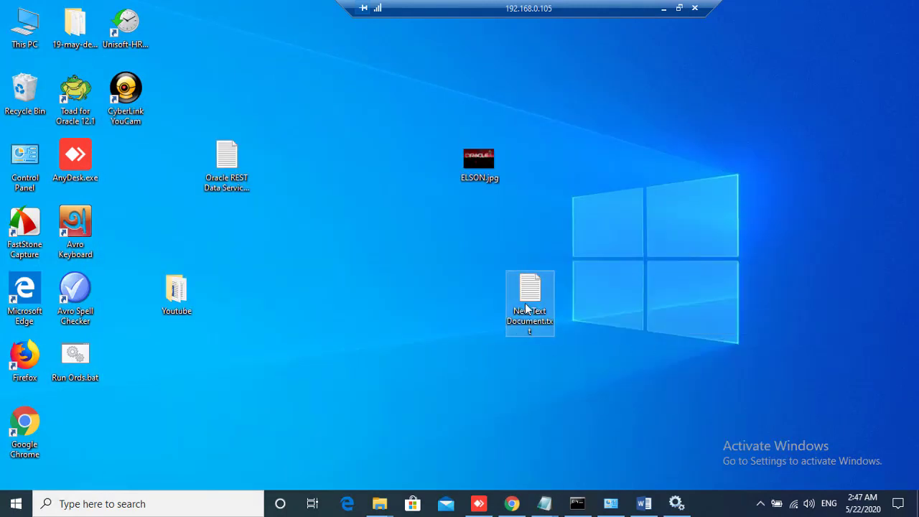
Paste the copied ORDS script into New Text Document.txt, save it, and close the file
double_click(527, 309)
key("ctrl+v")
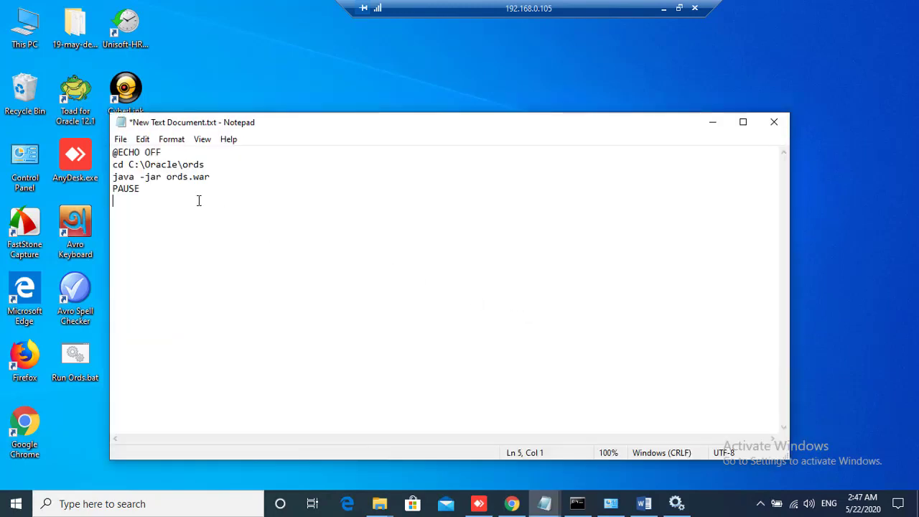
left_click(121, 140)
left_click(137, 200)
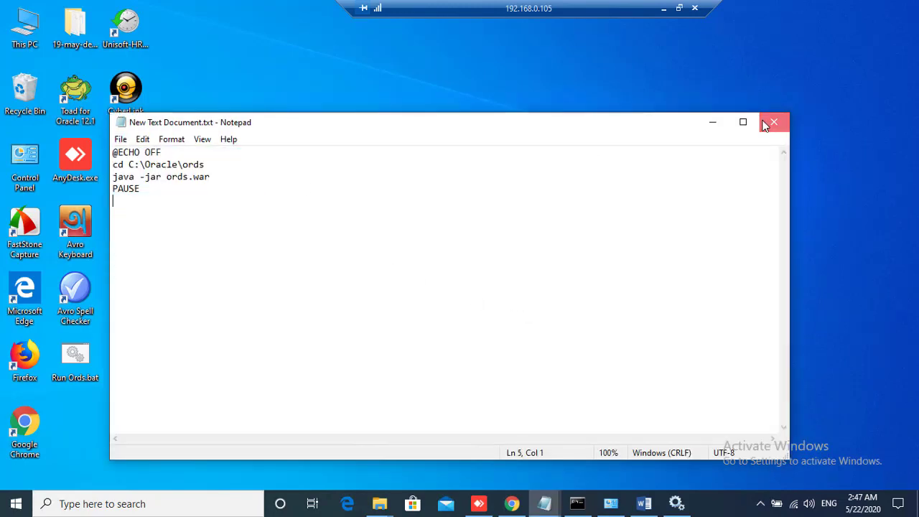
left_click(775, 122)
Rename the new text document as New Text Document.bat to turn it into a batch file
left_click(530, 298)
right_click(529, 302)
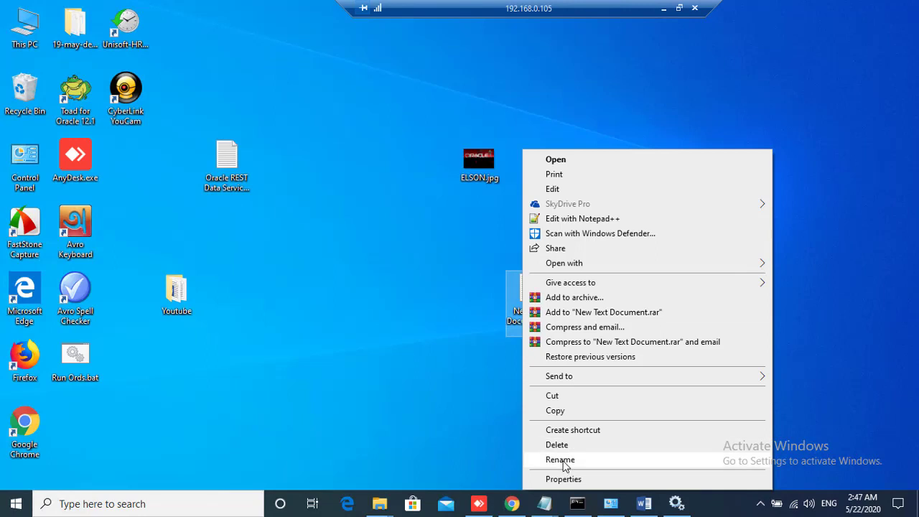
left_click(562, 460)
key("End")
key("BackSpace")
key("BackSpace")
key("BackSpace")
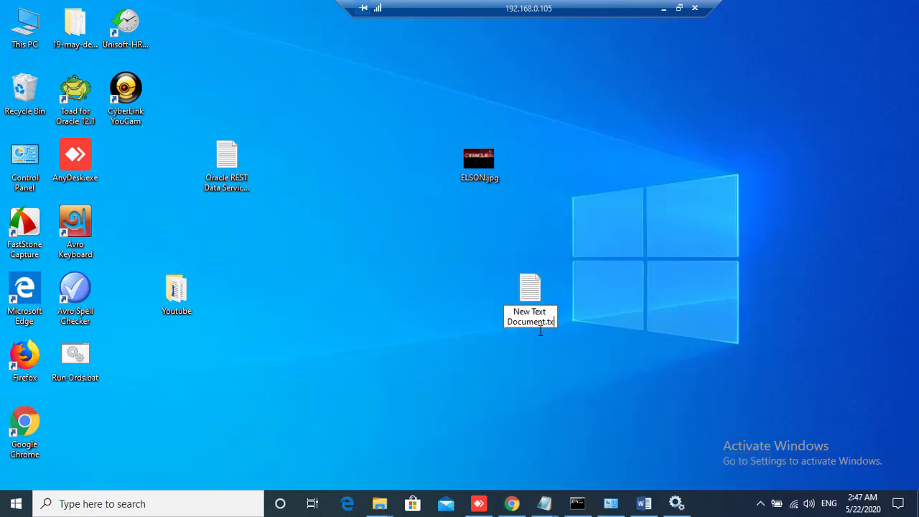
type("ba")
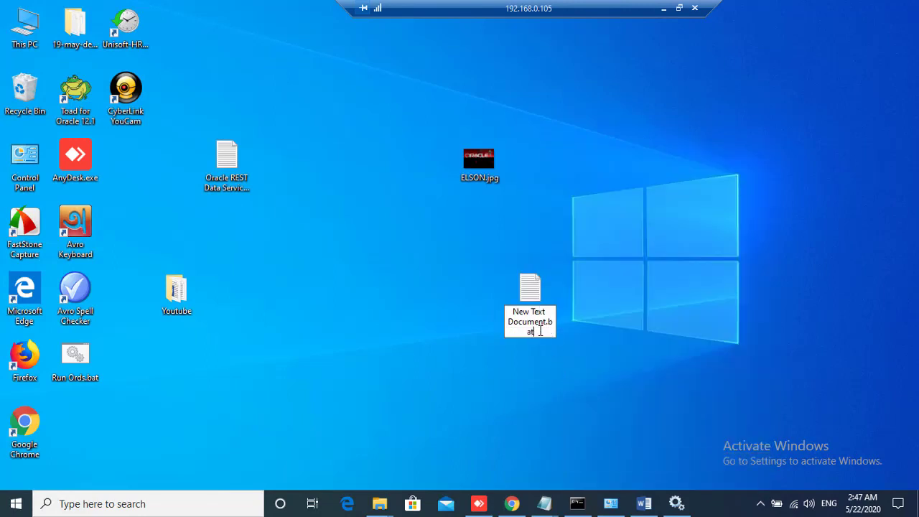
type("t")
key("Return")
left_click(521, 258)
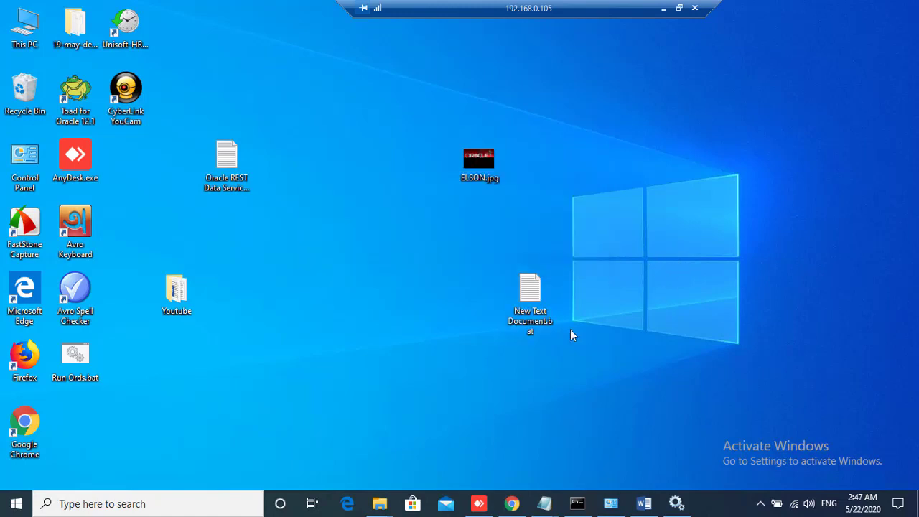
left_click_drag(689, 274, 521, 295)
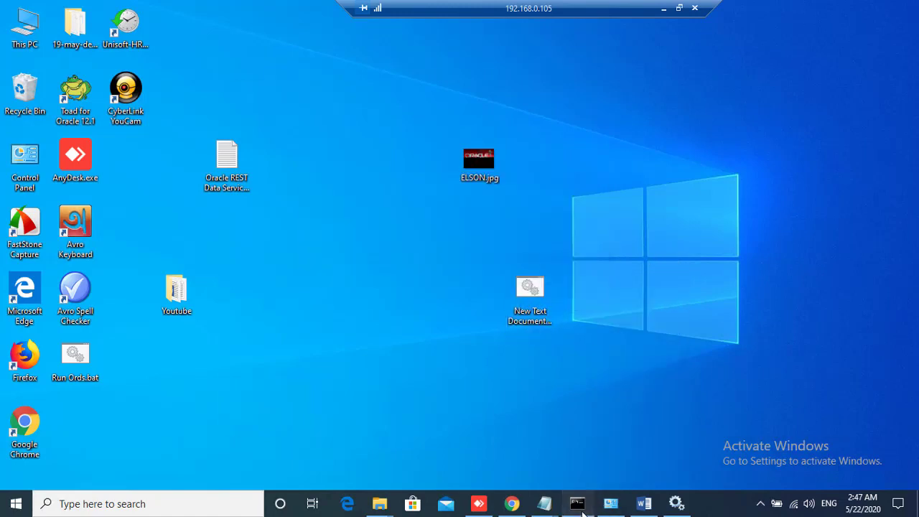
Run New Text Document.bat to start Oracle REST Data Services, then minimize its command window
left_click(578, 504)
left_click(579, 506)
double_click(529, 297)
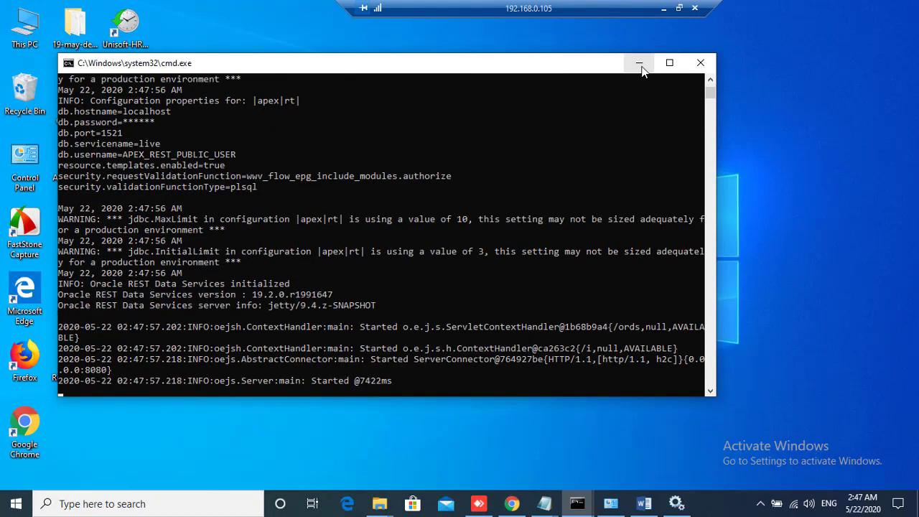
left_click(640, 64)
Open New Text Document.bat for editing, review its C:\Oracle\ords path and "java -jar ords.war" command, and close it
right_click(532, 298)
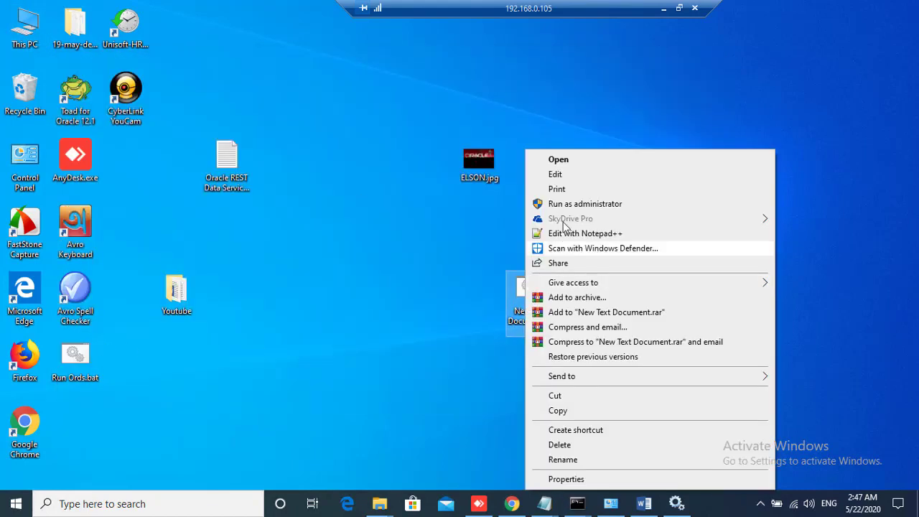
left_click(572, 177)
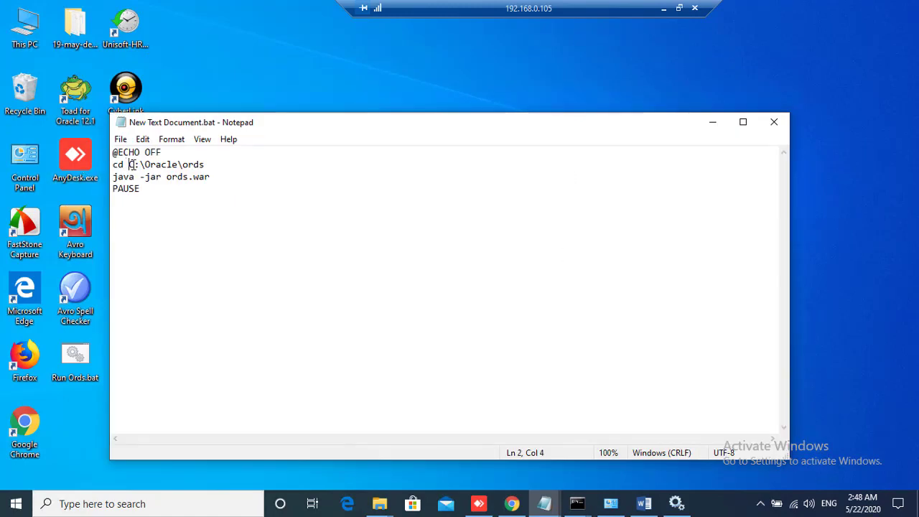
left_click_drag(132, 164, 202, 166)
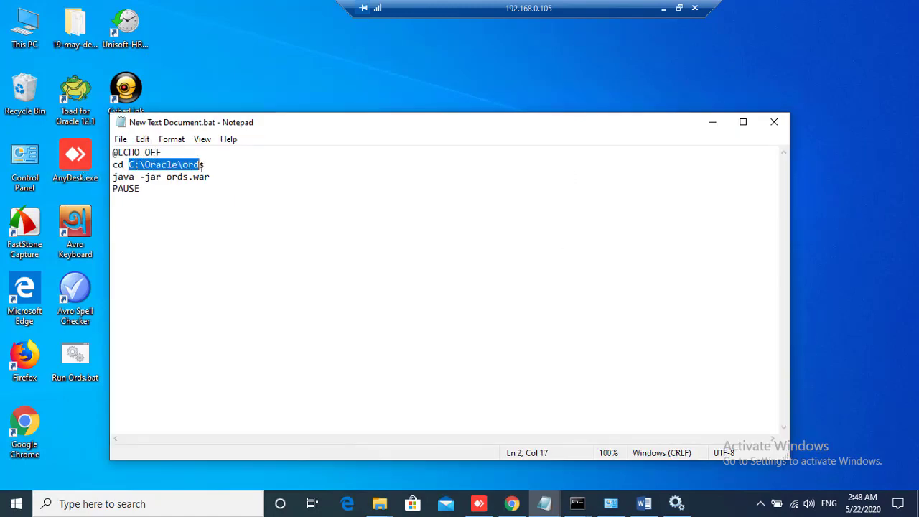
left_click_drag(115, 179, 218, 181)
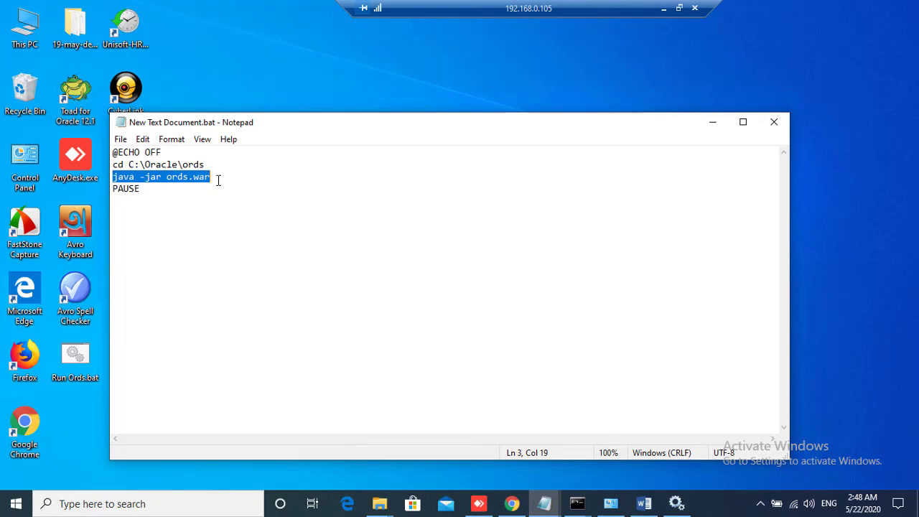
left_click(774, 122)
Locate ords.war in the C:\Oracle\ords folder to check the path used by the batch file, and close the folder
double_click(25, 25)
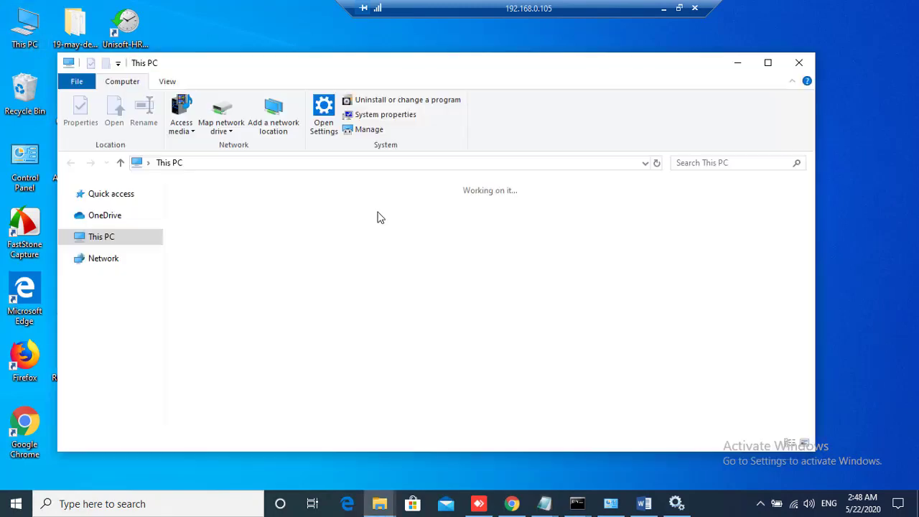
double_click(215, 344)
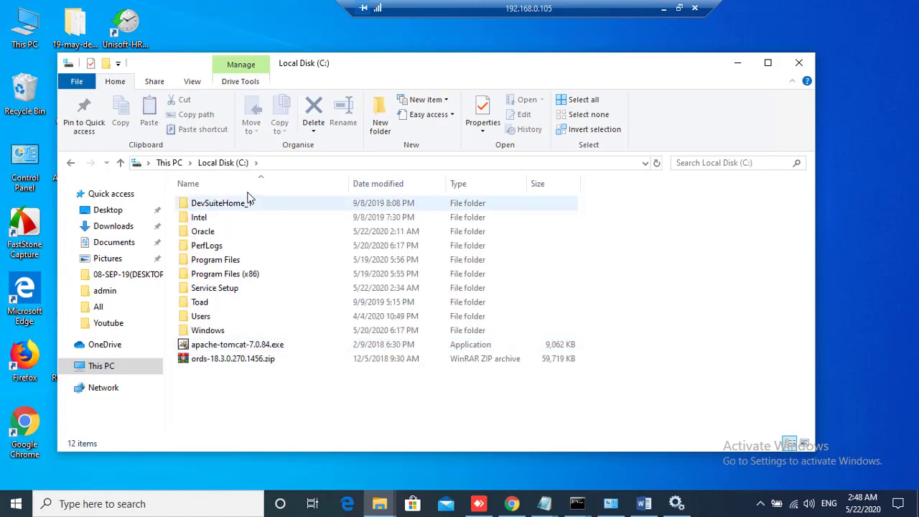
double_click(207, 234)
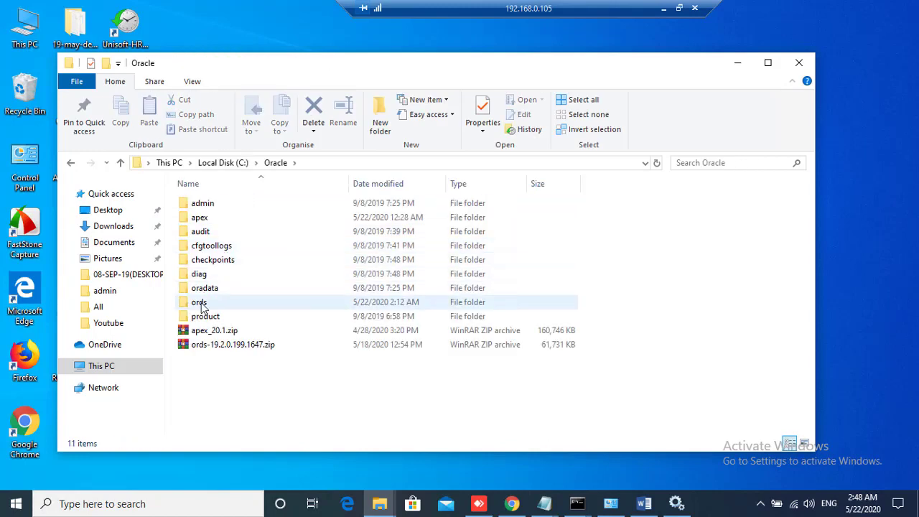
double_click(206, 303)
left_click(209, 302)
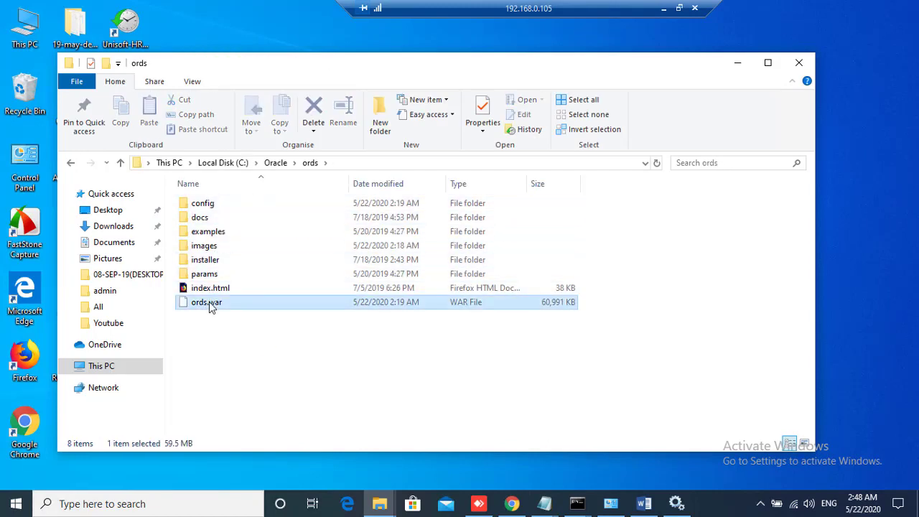
left_click(799, 62)
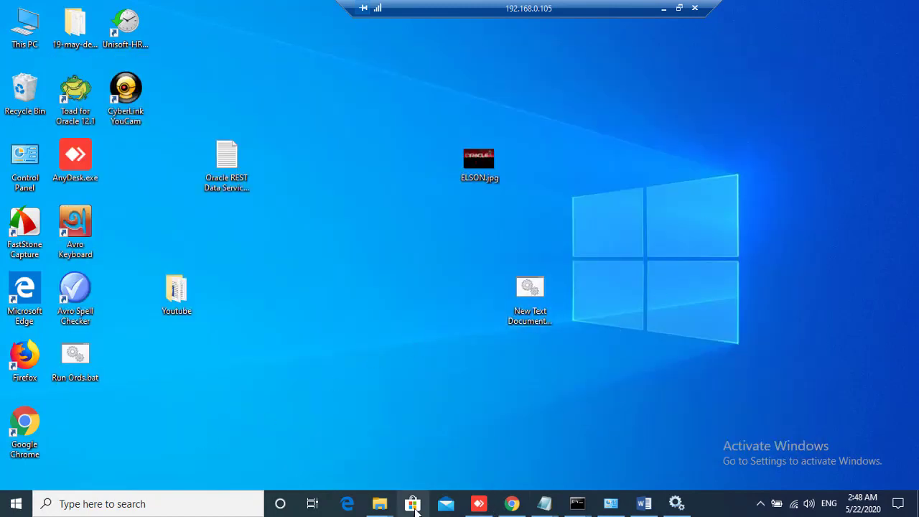
Move Run Ords.bat from the desktop into the C:\Oracle\ords folder
right_click(321, 132)
left_click(350, 172)
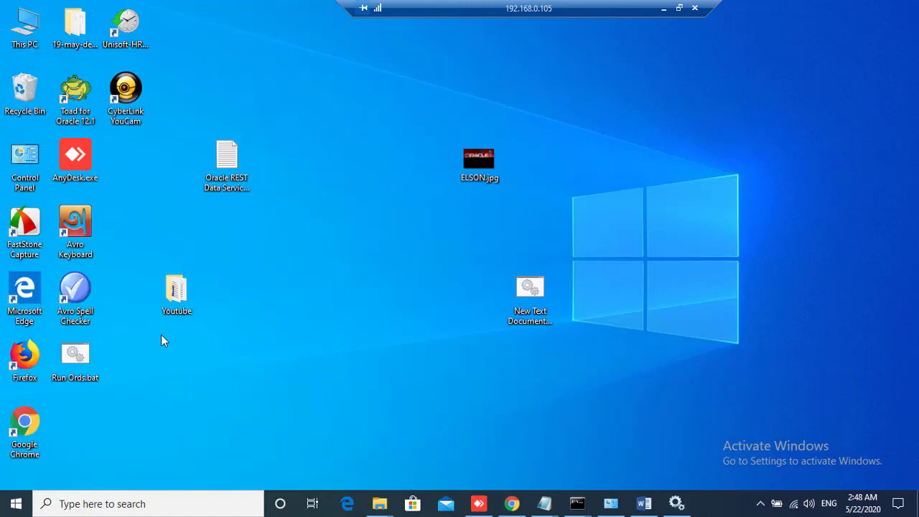
right_click(80, 357)
left_click(108, 262)
double_click(24, 26)
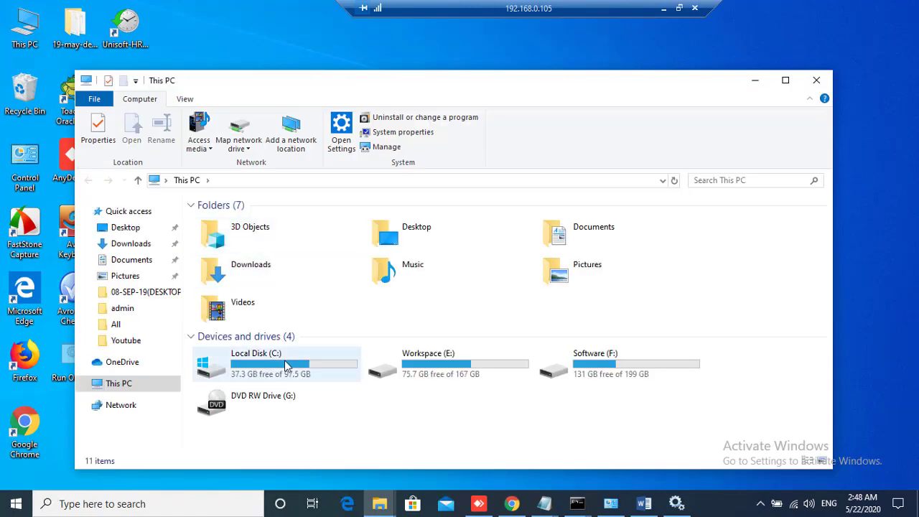
double_click(286, 366)
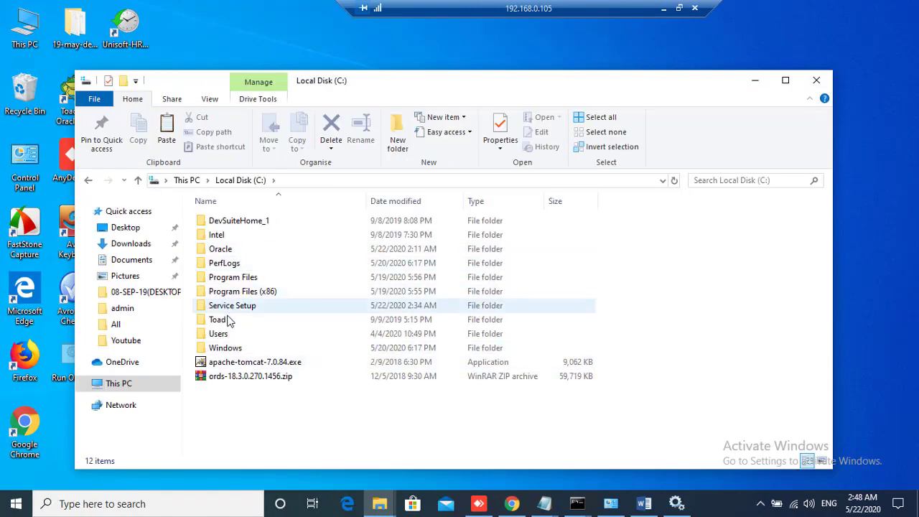
double_click(239, 252)
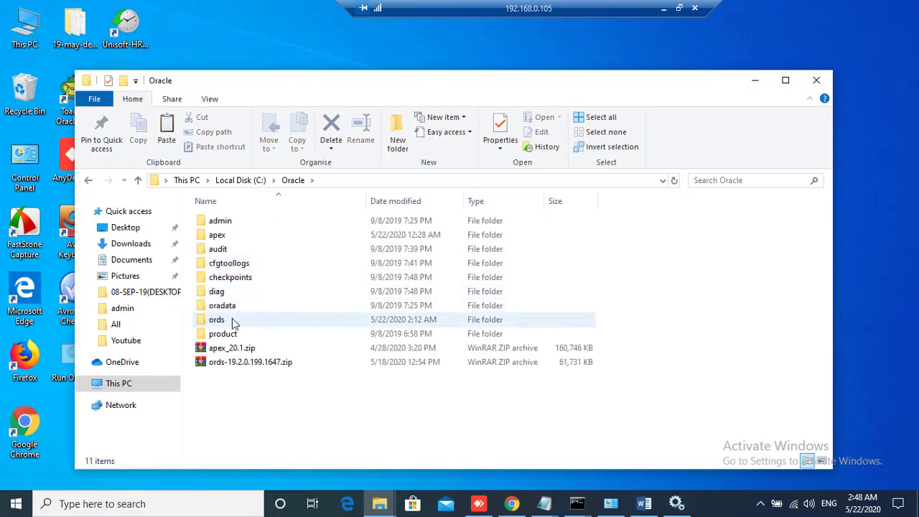
double_click(232, 321)
right_click(232, 369)
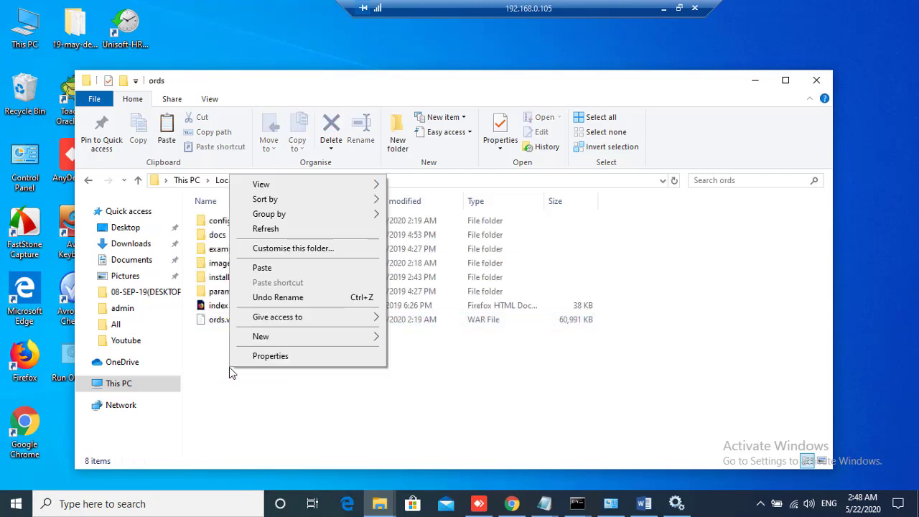
left_click(284, 269)
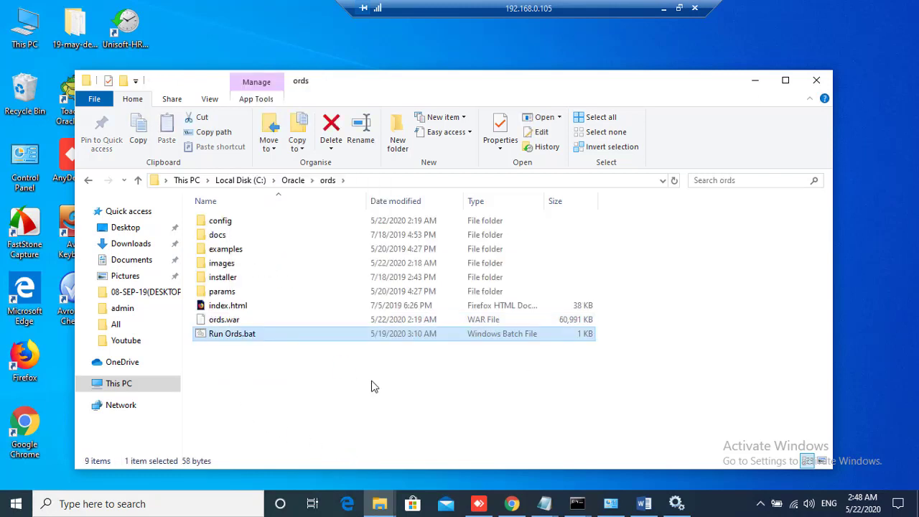
Go back to Local Disk (C:) and open the Service Setup folder
left_click(89, 181)
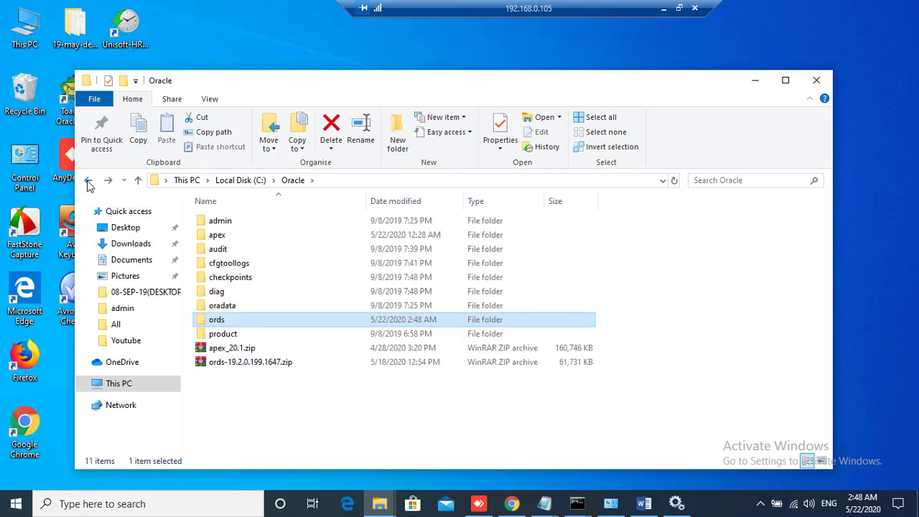
left_click(88, 181)
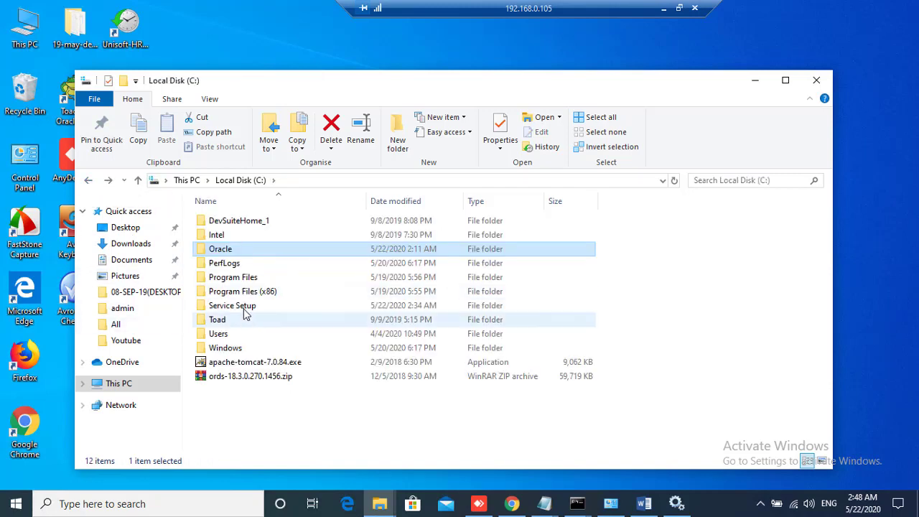
left_click(240, 436)
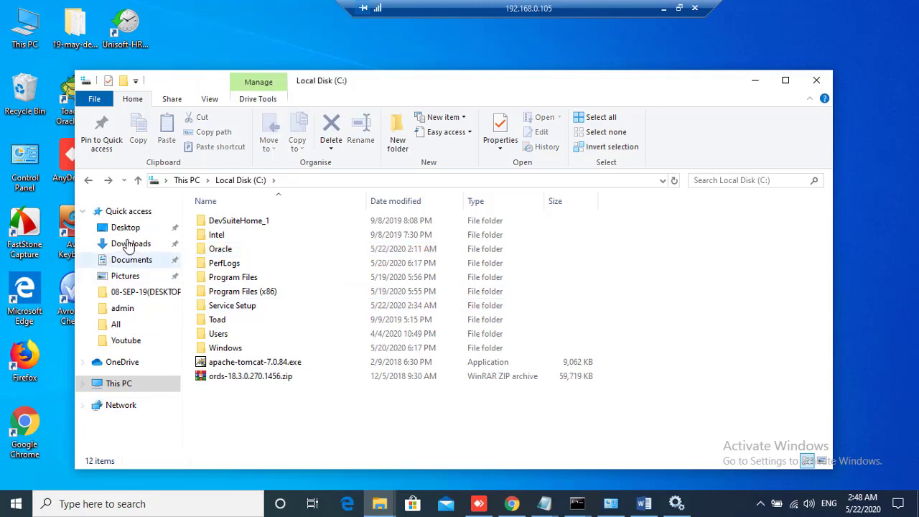
left_click(117, 383)
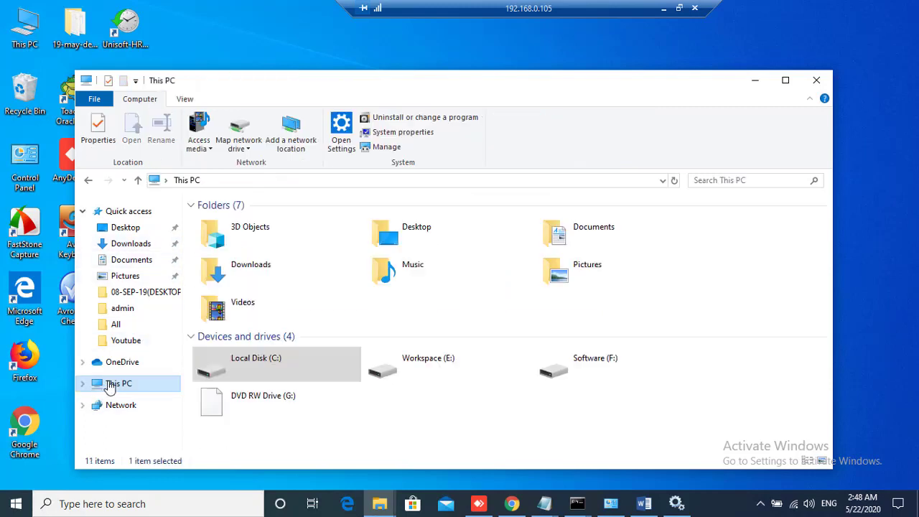
double_click(251, 365)
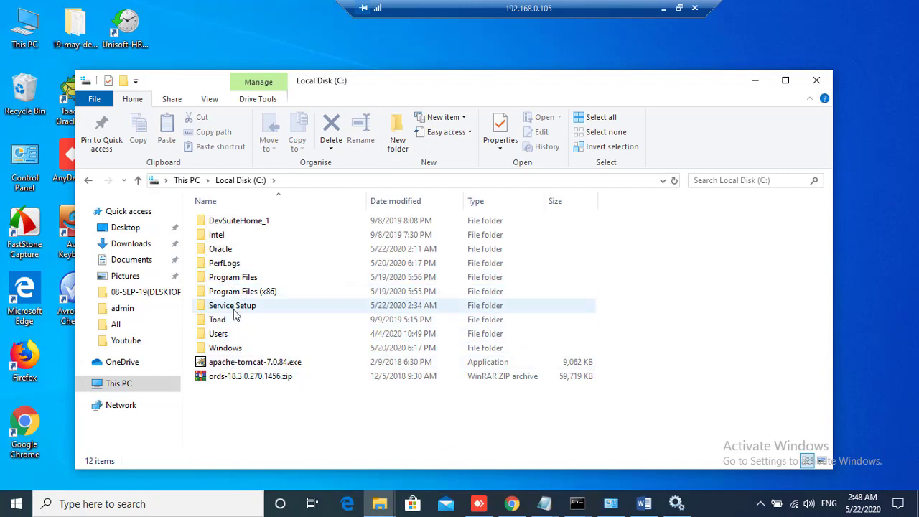
double_click(234, 310)
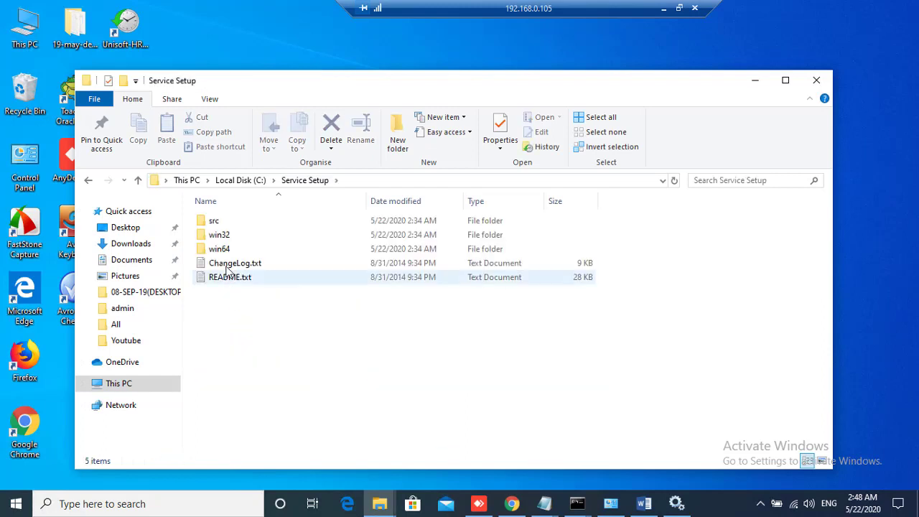
Check the system type in the computer's properties, and open the matching win64 folder in Service Setup
right_click(117, 392)
left_click(132, 375)
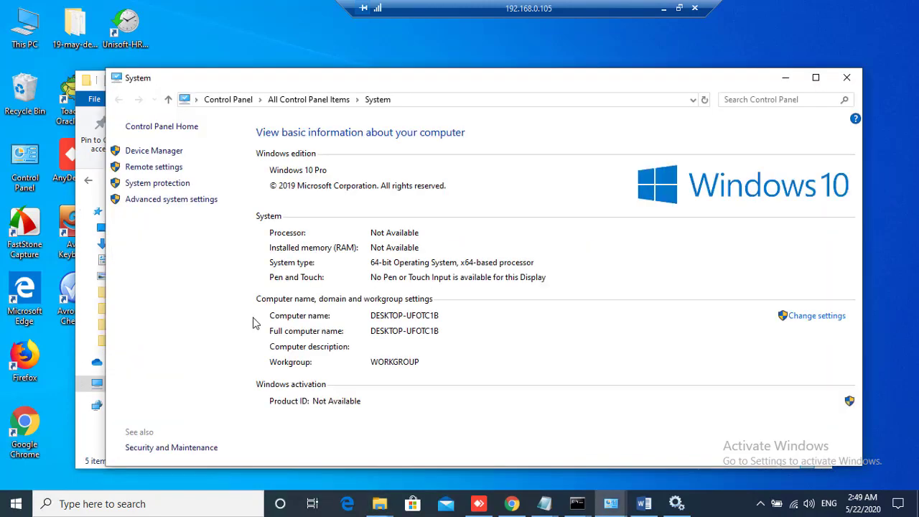
left_click(845, 79)
double_click(216, 246)
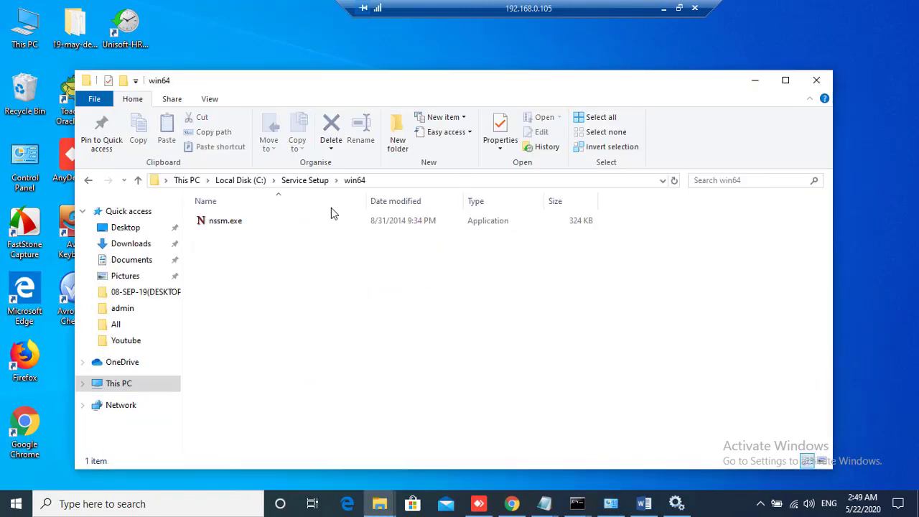
Copy the win64 folder's path and change to C:\Service Setup\win64 in a new Command Prompt
left_click(395, 183)
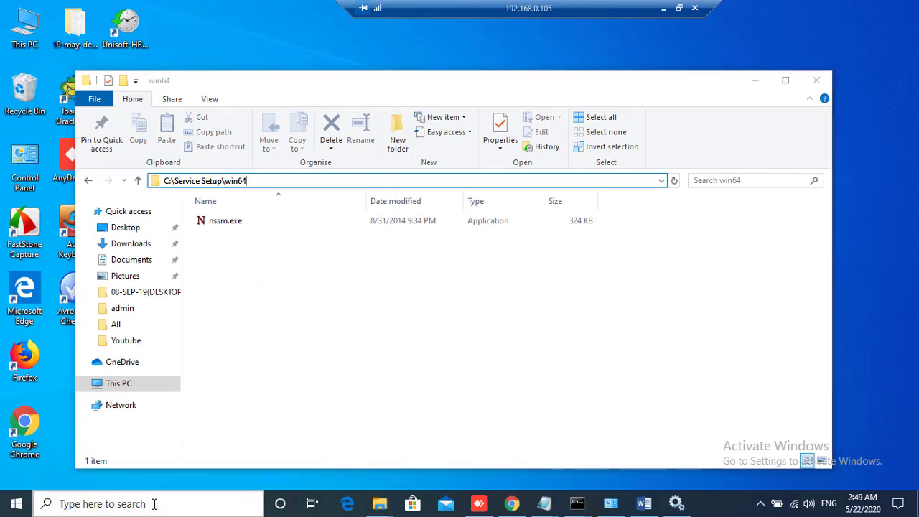
left_click(154, 504)
type("cmd")
key("Return")
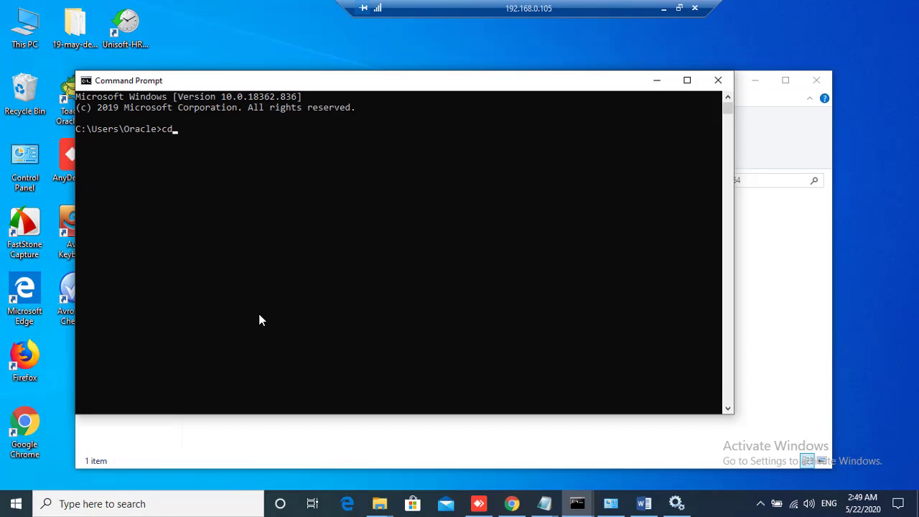
type("cd..")
key("Return")
key("ctrl+v")
key("Return")
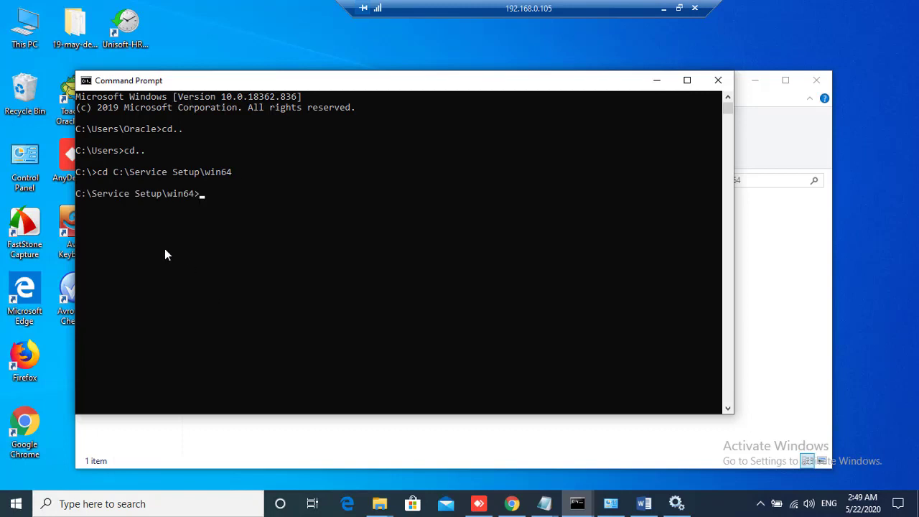
Minimize the Command Prompt and copy the full file name nssm.exe from the win64 folder, leaving the file's name unchanged
left_click(657, 80)
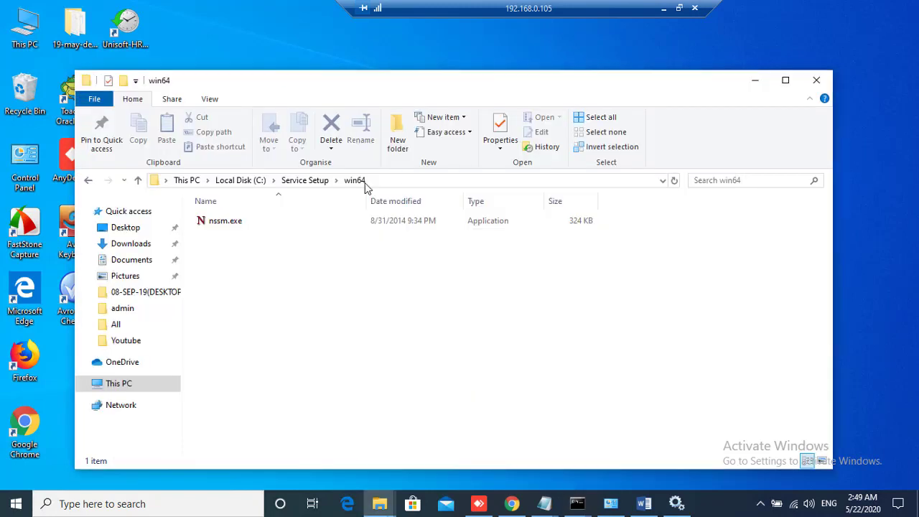
left_click(237, 227)
right_click(237, 227)
left_click(265, 459)
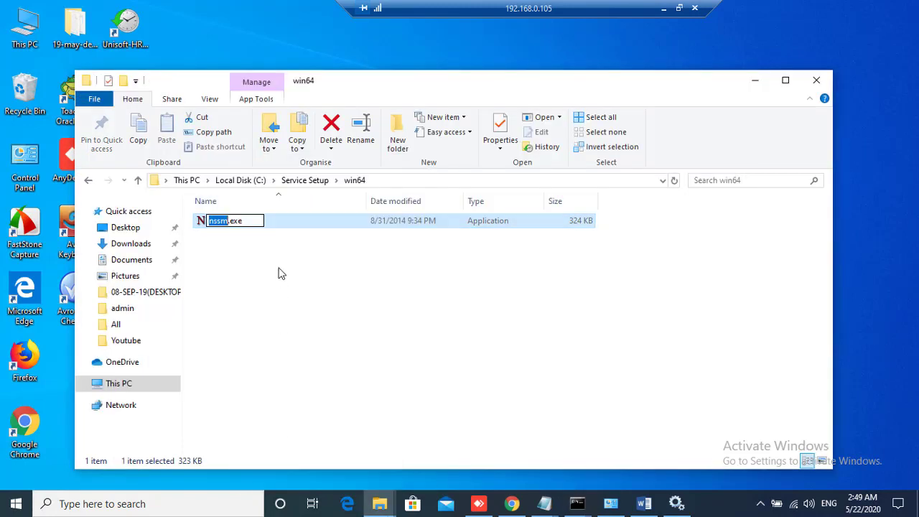
left_click_drag(245, 225, 193, 221)
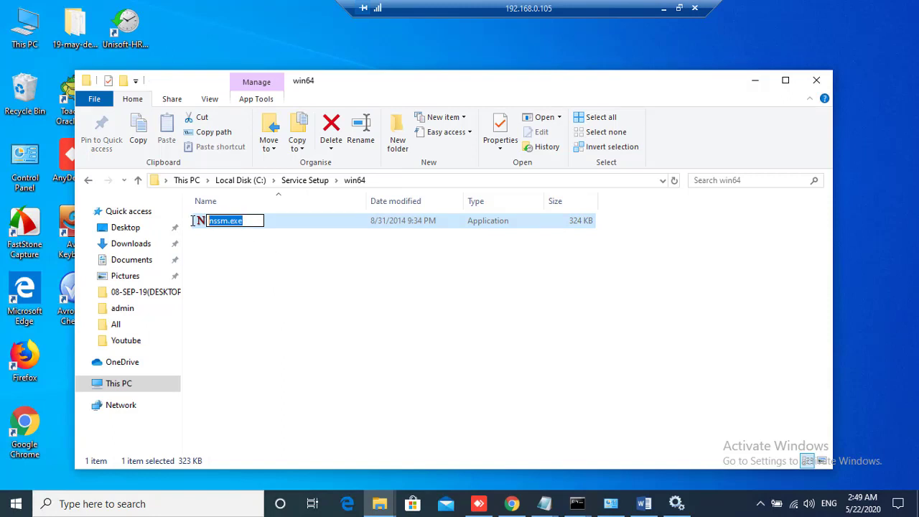
left_click(310, 324)
Run "nssm.exe install" in the Command Prompt at C:\Service Setup\win64 and grant it administrator access
mouse_move(584, 511)
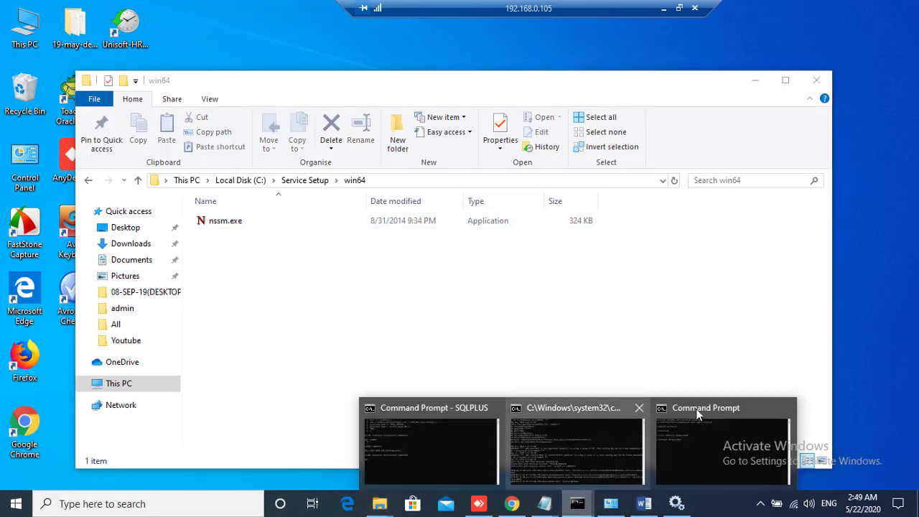
left_click(700, 411)
key("ctrl+v")
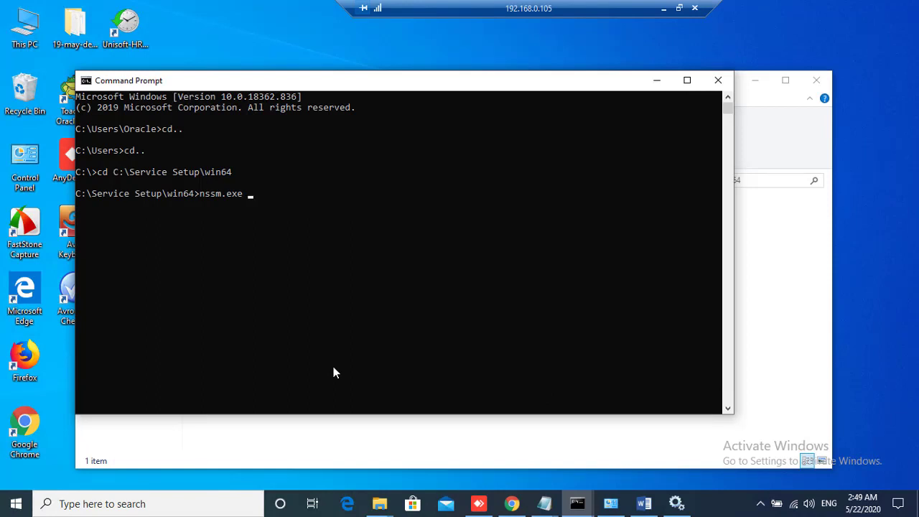
key("Return")
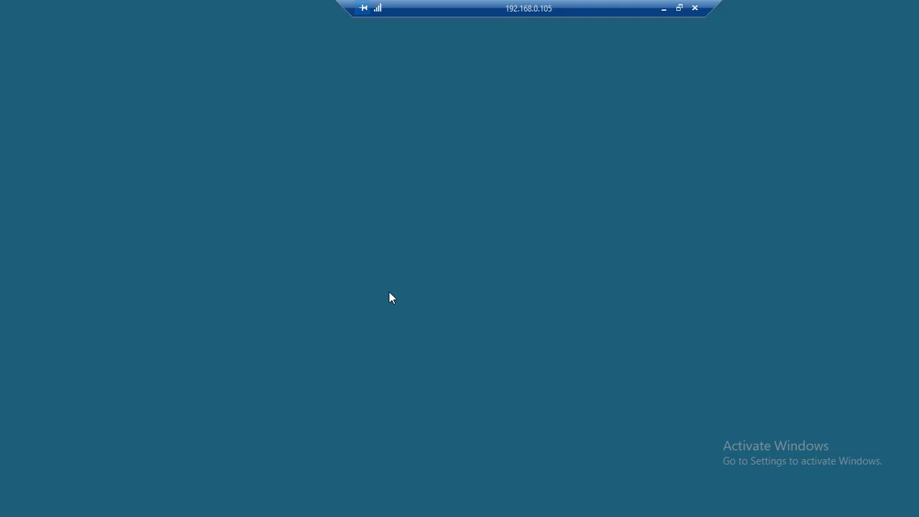
left_click(413, 345)
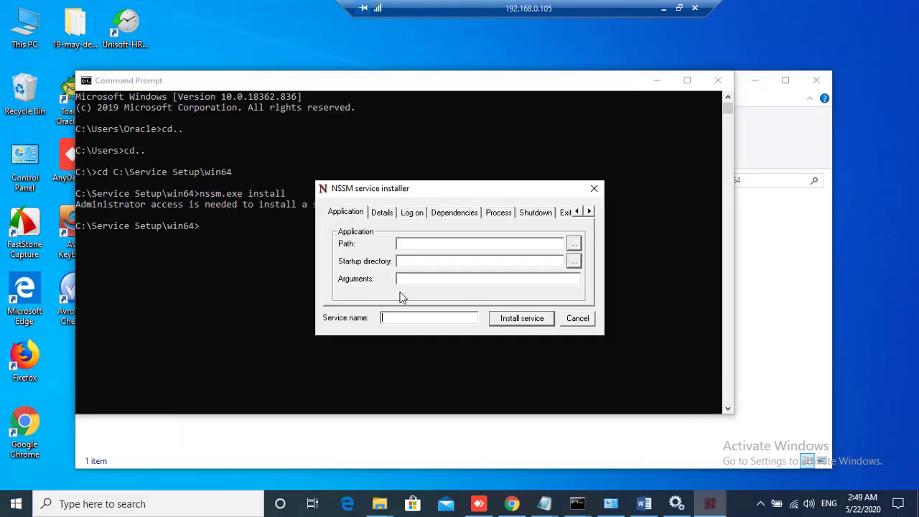
Set the service's application path in the NSSM installer to the batch file C:\Oracle\ords\Run Ords.bat
left_click(574, 244)
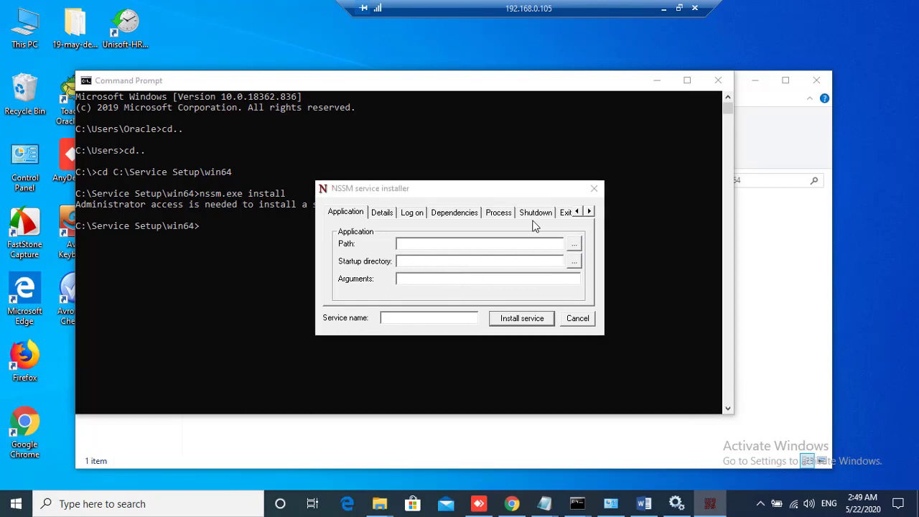
left_click(656, 81)
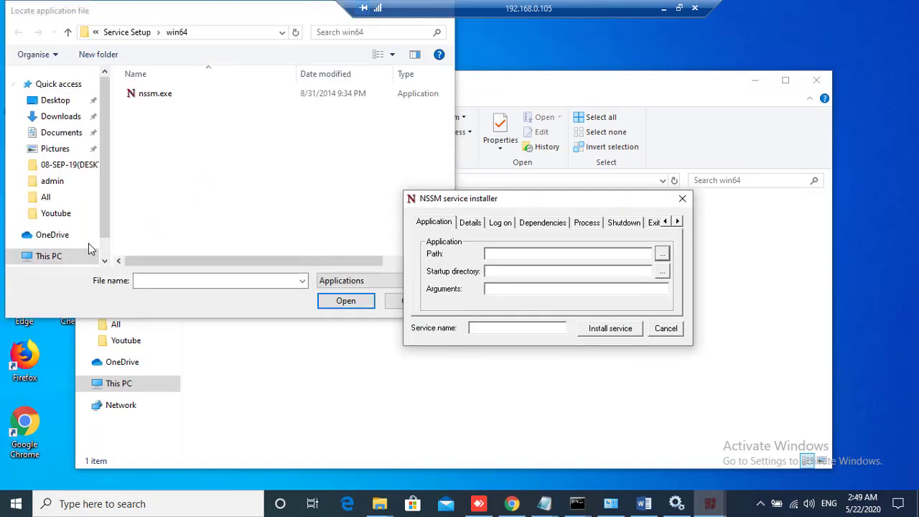
scroll(104, 215, "down", 1)
left_click(43, 230)
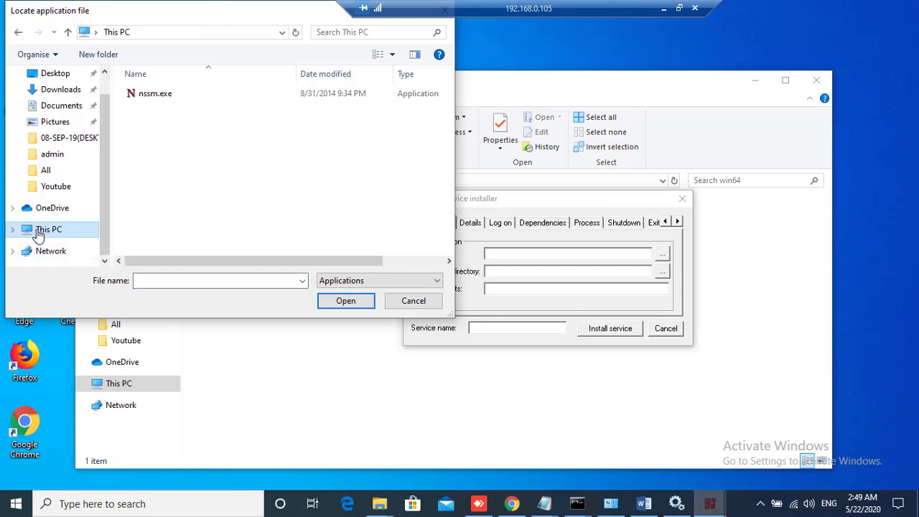
scroll(198, 198, "down", 2)
scroll(199, 198, "down", 2)
double_click(206, 128)
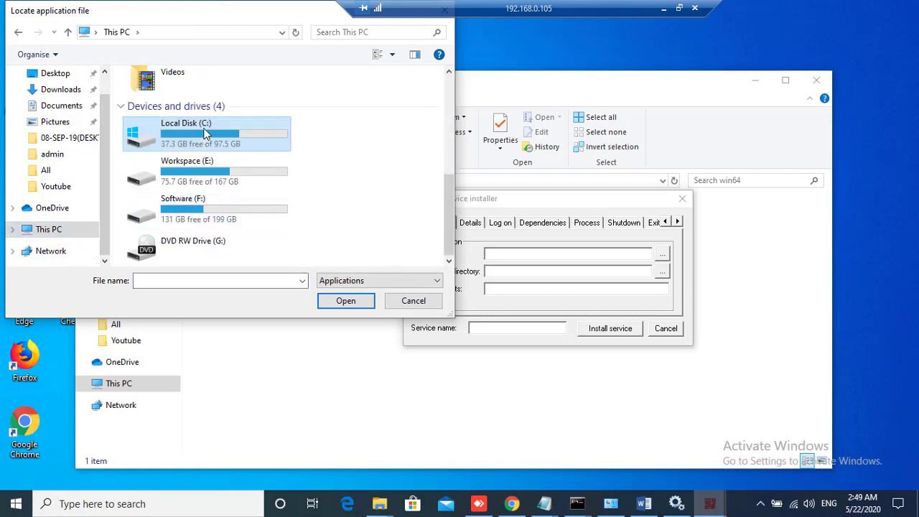
double_click(168, 125)
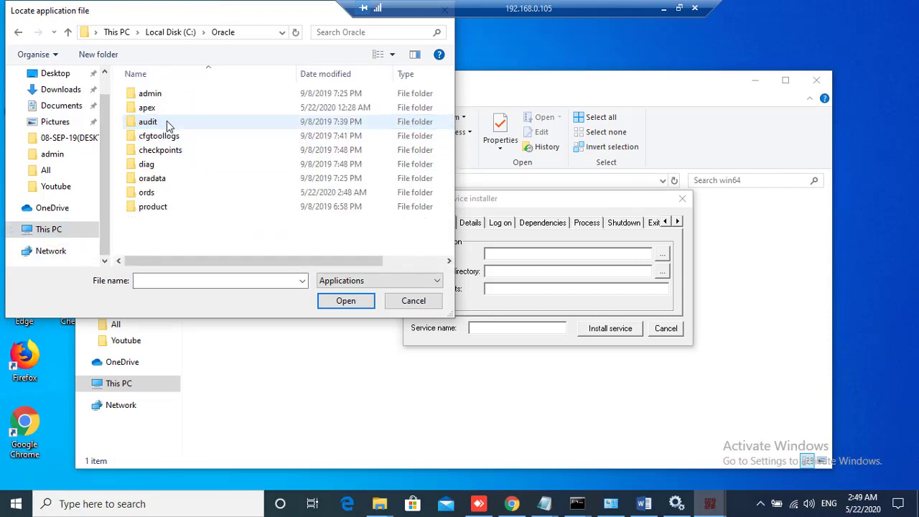
double_click(167, 192)
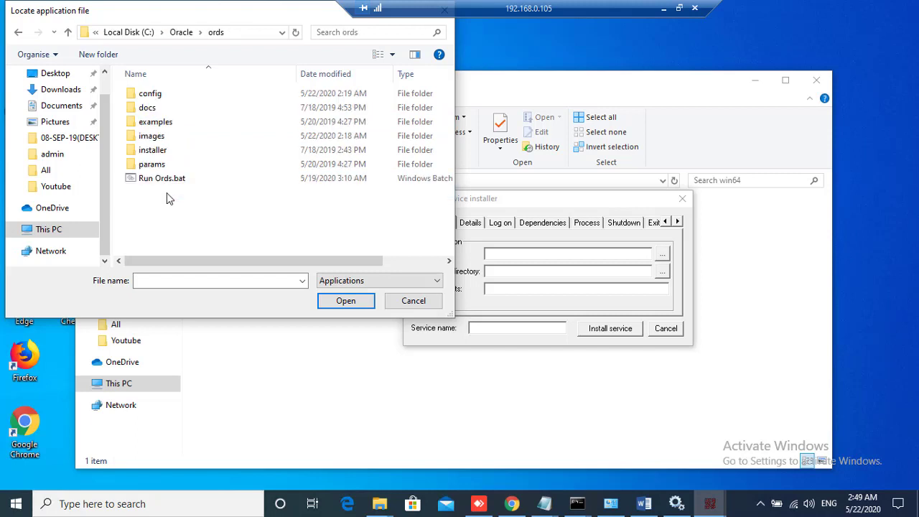
double_click(170, 179)
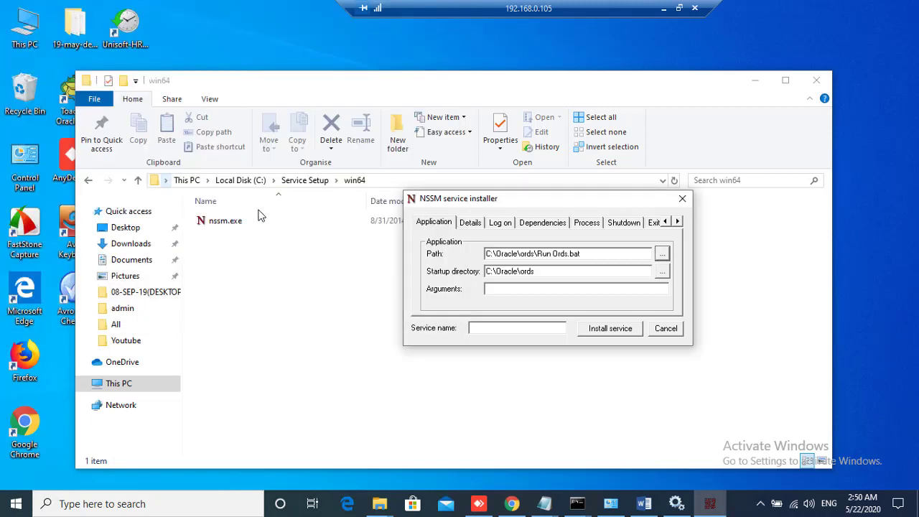
Enter None as the arguments and AutoRunORds as the service name in the NSSM service installer
left_click(513, 288)
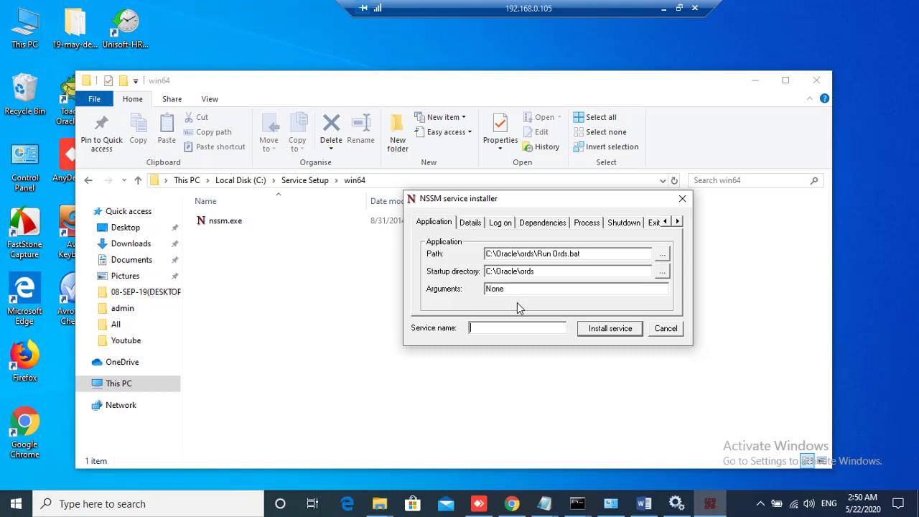
type("Alu")
key("BackSpace")
key("BackSpace")
type("utoRunORds")
Switch to Services, look through the service names starting with A, and minimize the window
left_click(677, 503)
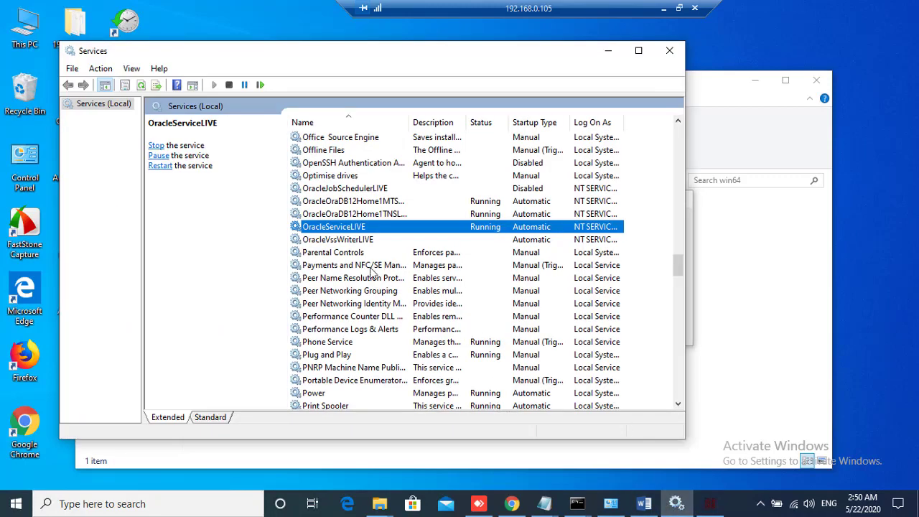
scroll(366, 272, "down", 4)
left_click(363, 269)
key("a")
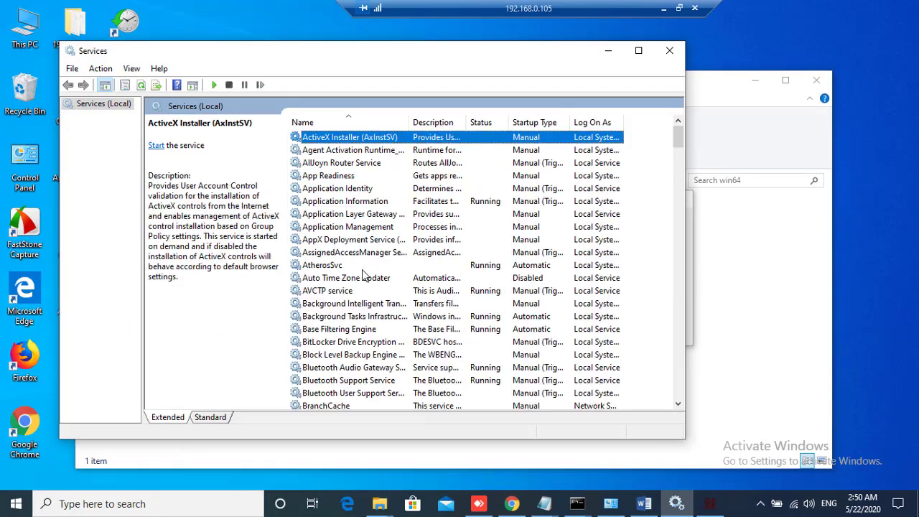
scroll(323, 240, "down", 2)
scroll(325, 273, "down", 6)
scroll(329, 302, "up", 8)
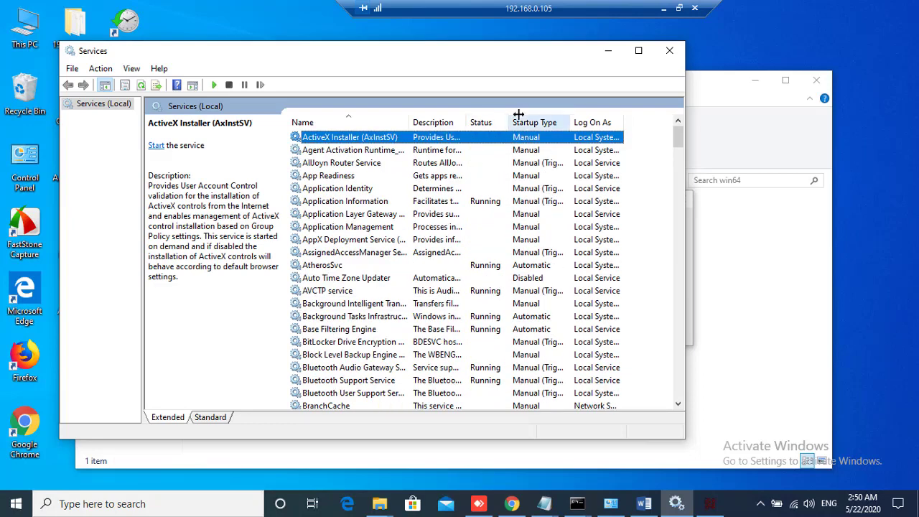
scroll(420, 255, "down", 1)
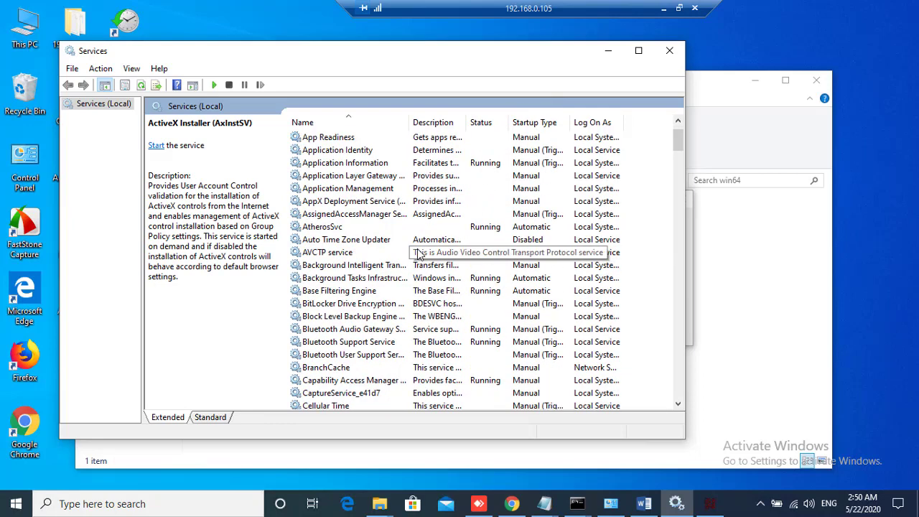
scroll(383, 259, "up", 1)
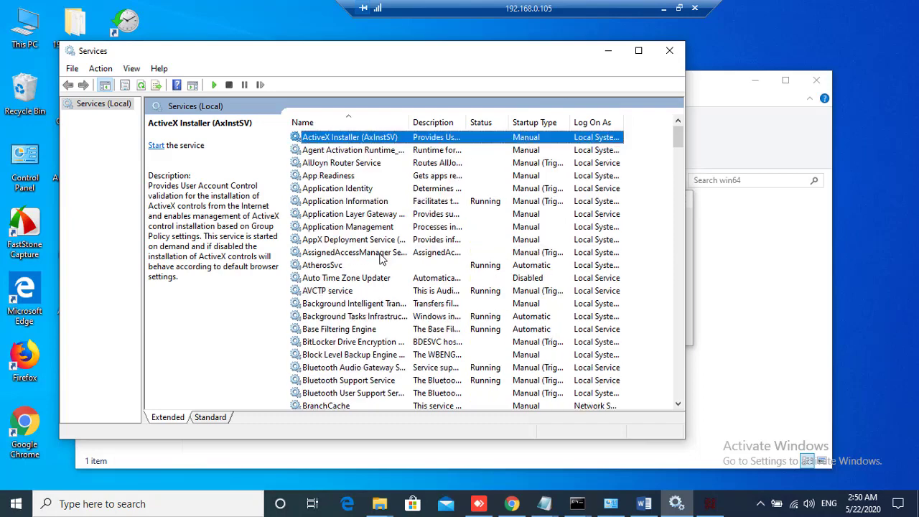
left_click(600, 55)
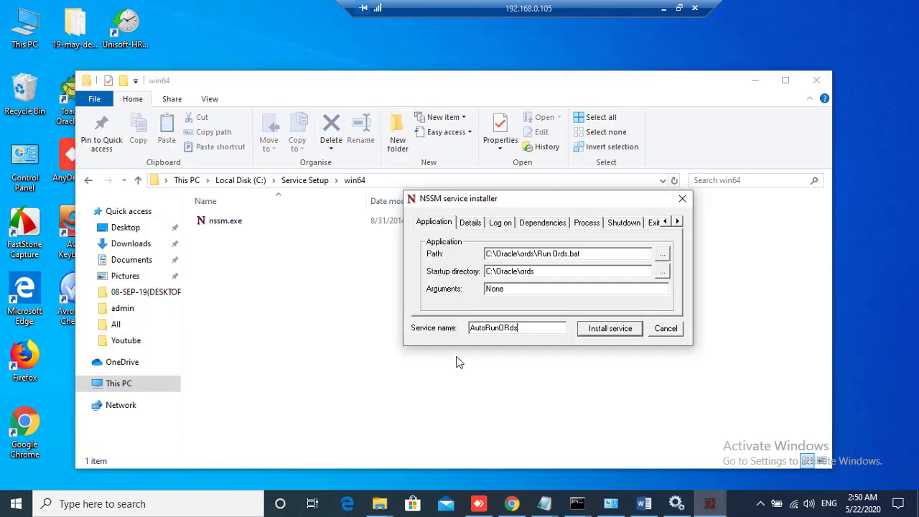
Install the AutoRunORds service, dismiss the confirmation, and close the open File Explorer windows
left_click(608, 329)
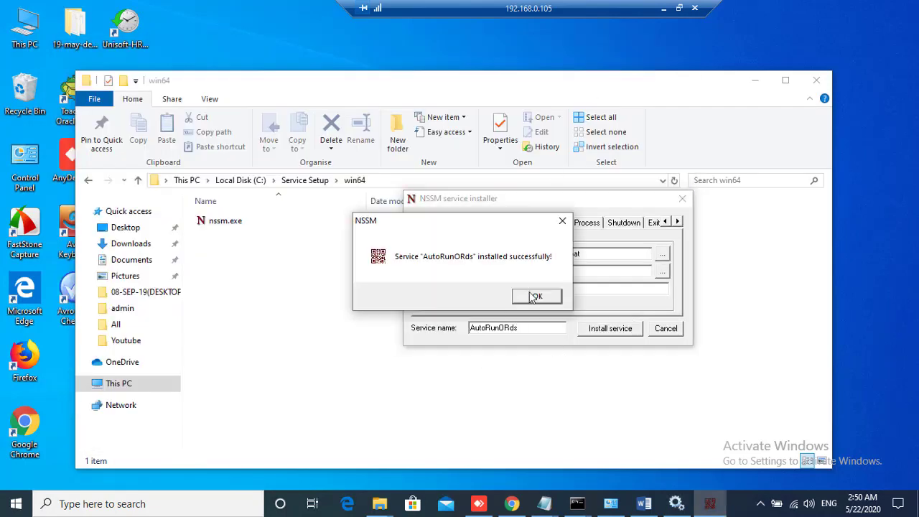
left_click(531, 296)
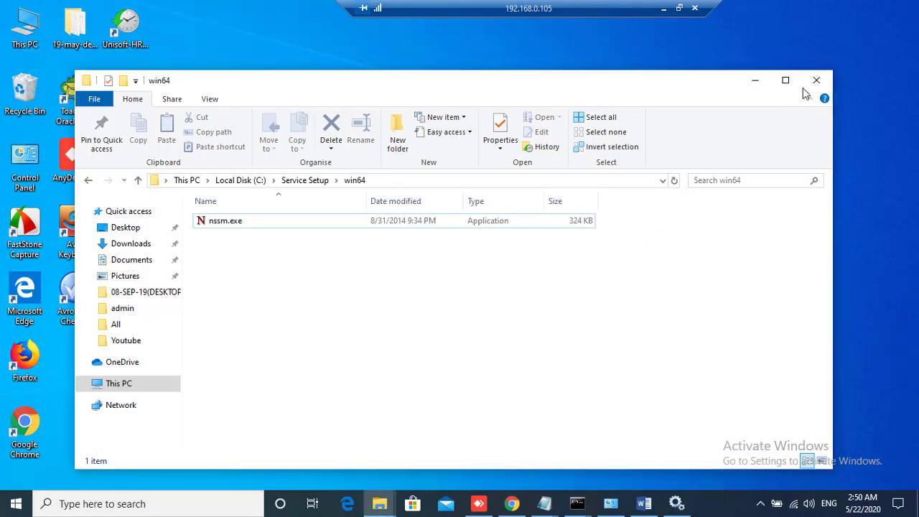
left_click(816, 79)
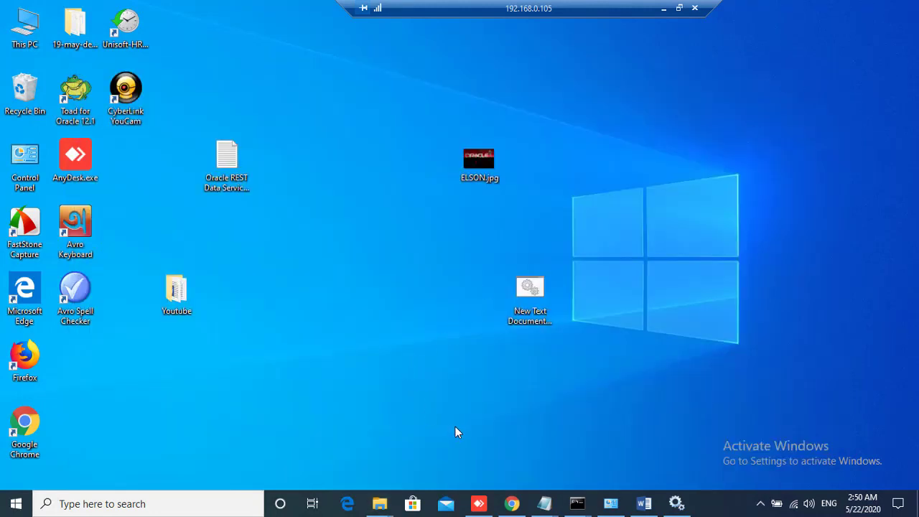
double_click(27, 33)
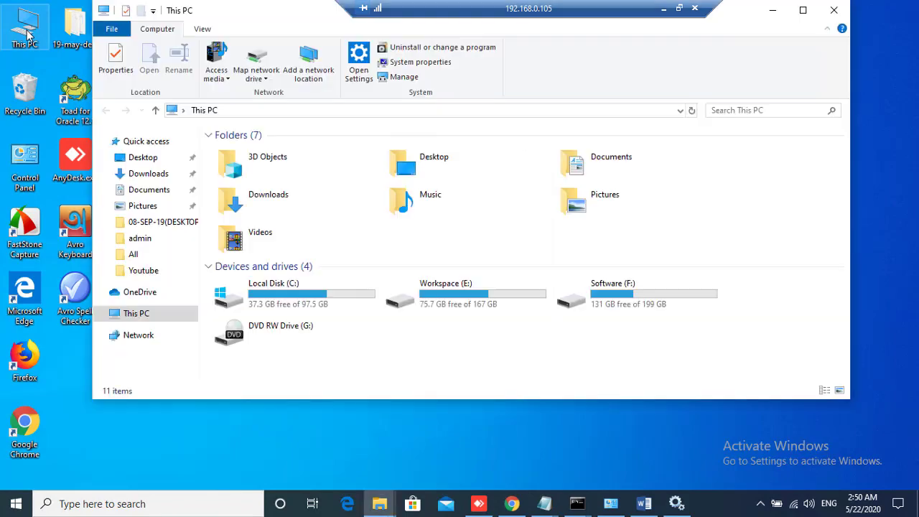
left_click(836, 7)
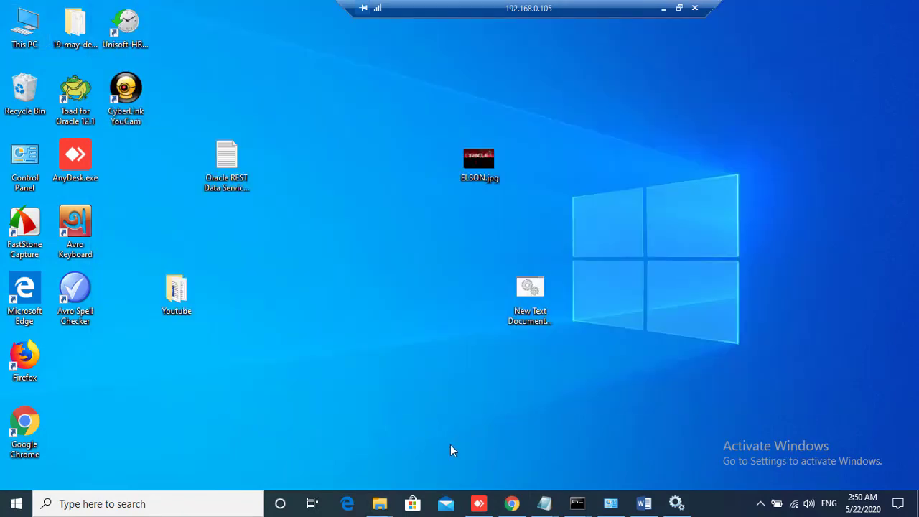
Bring up Services, and close the SQLPLUS Command Prompt and the one used for the NSSM installation
left_click(677, 503)
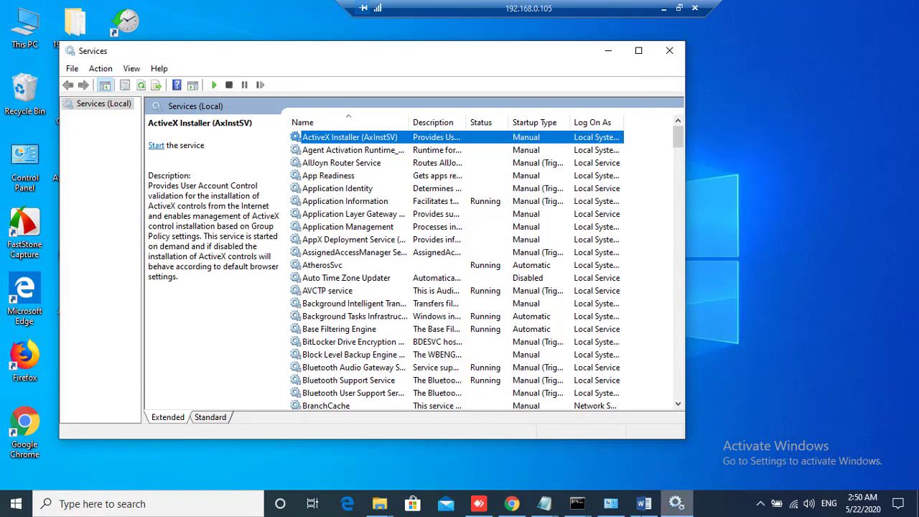
left_click(577, 504)
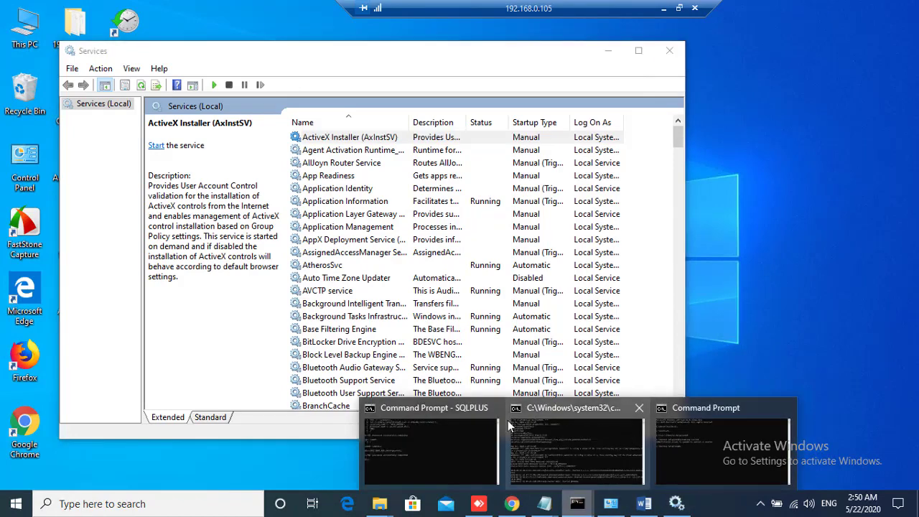
left_click(454, 415)
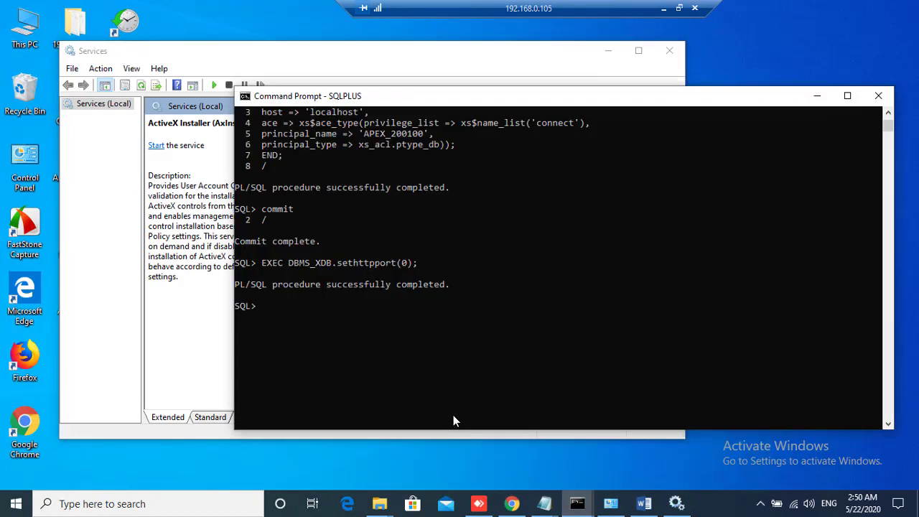
left_click(878, 95)
mouse_move(578, 504)
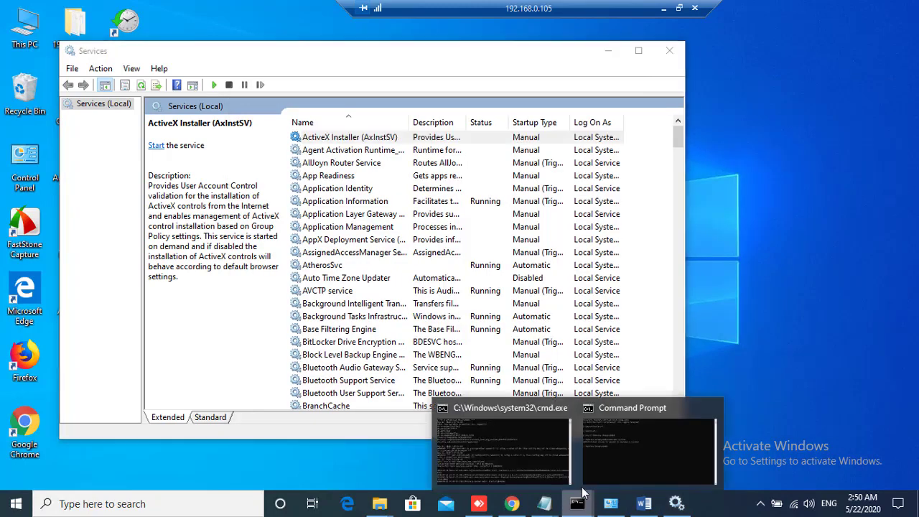
left_click(627, 413)
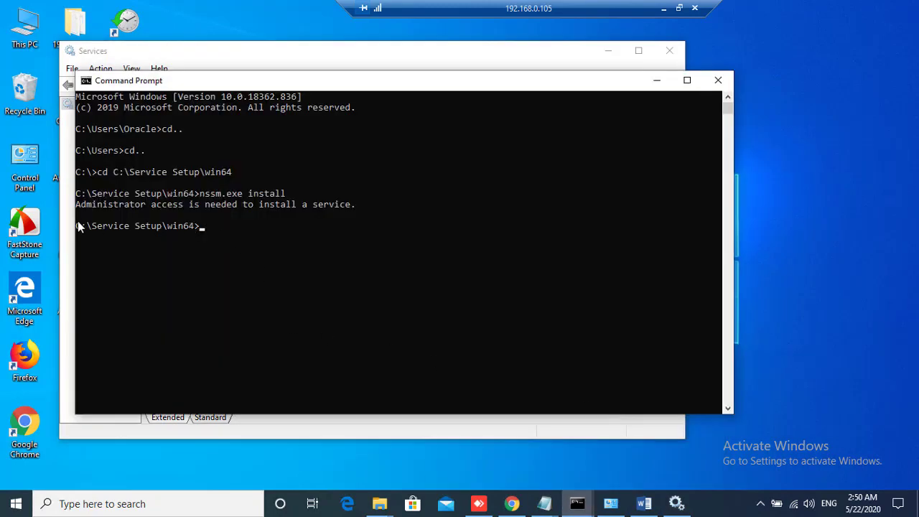
left_click(718, 80)
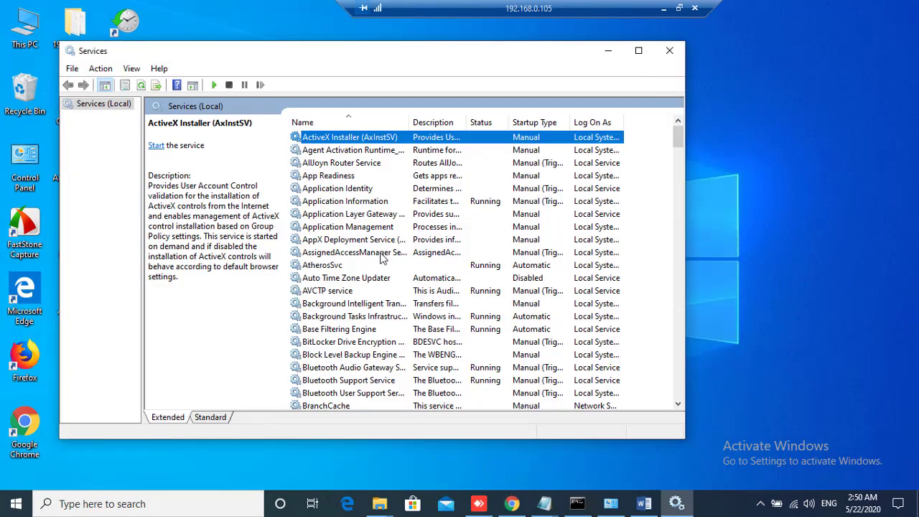
Refresh the services list and start the AutoRunORds service from its properties
left_click(140, 86)
left_click(326, 292)
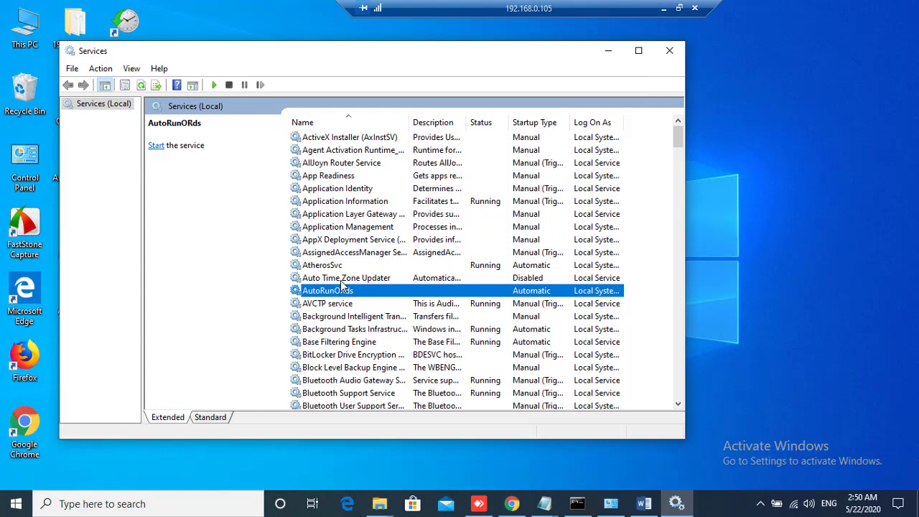
double_click(341, 293)
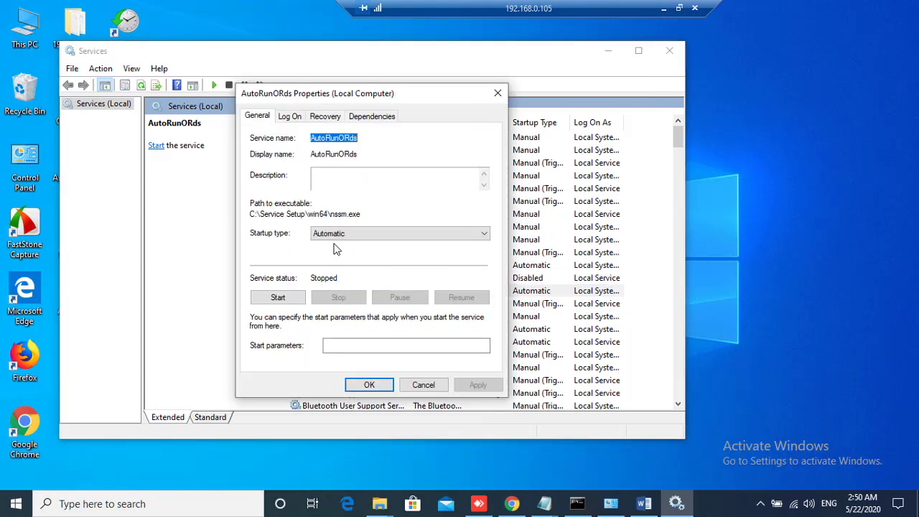
left_click(293, 297)
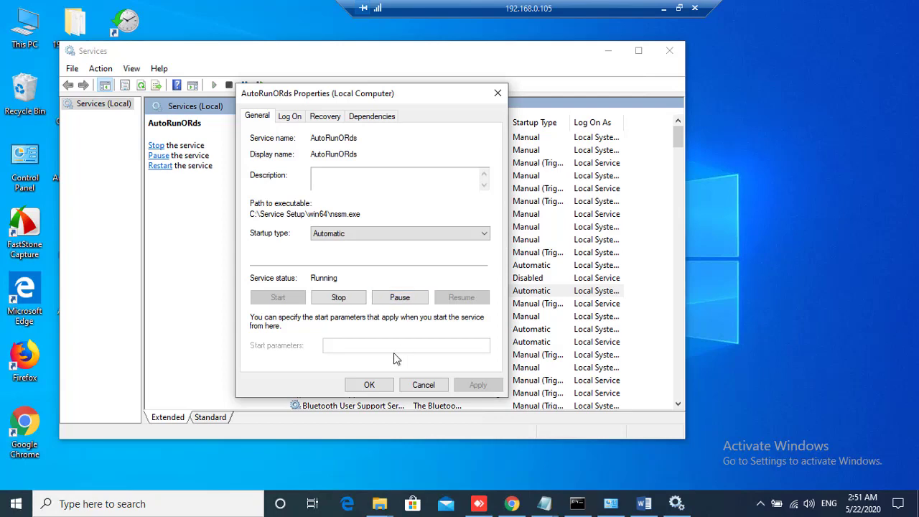
Close the AutoRunORds properties and the Services window, answering the console's closing prompt
left_click(424, 385)
left_click(677, 57)
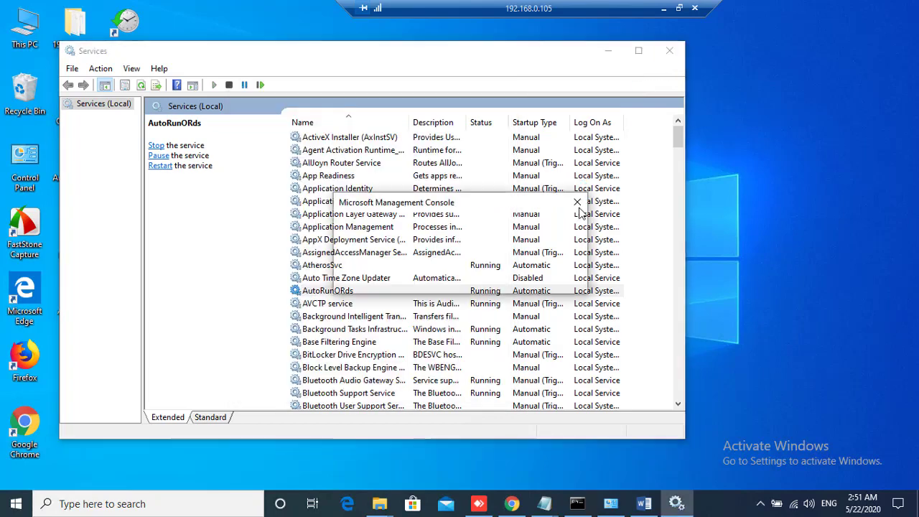
left_click(551, 282)
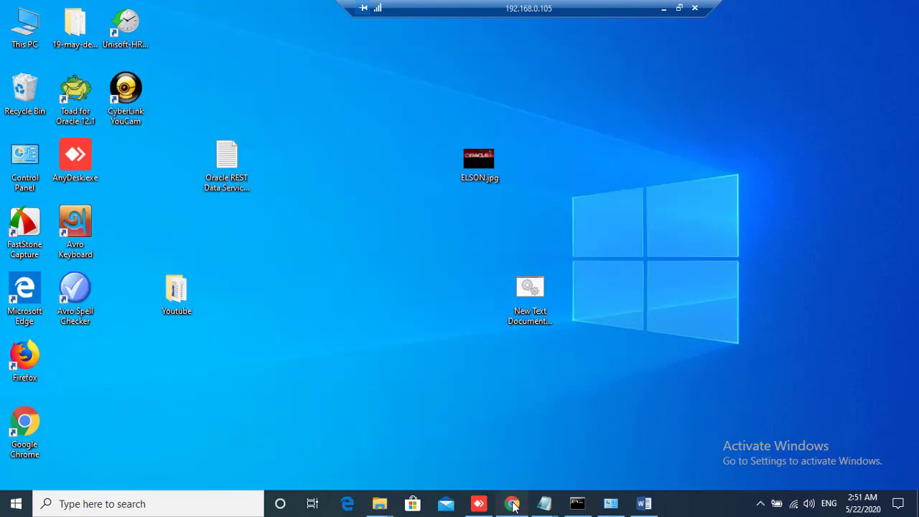
Switch to Chrome, reload the APEX application's login page at 127.0.0.1:8080, and close the remaining ORDS command window
left_click(513, 503)
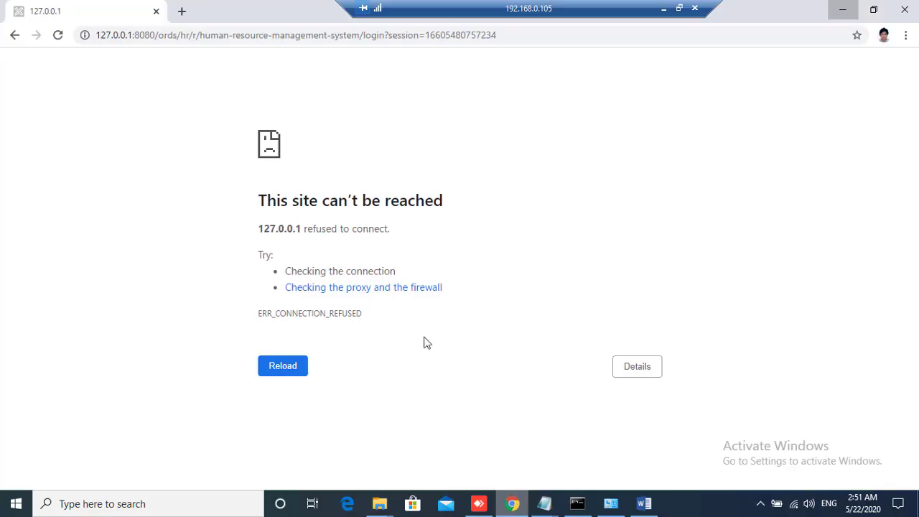
left_click(59, 36)
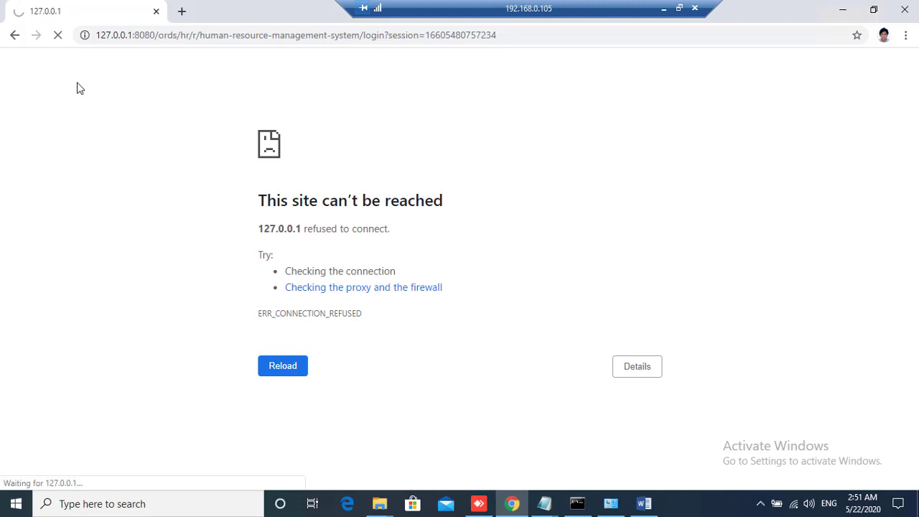
left_click(577, 504)
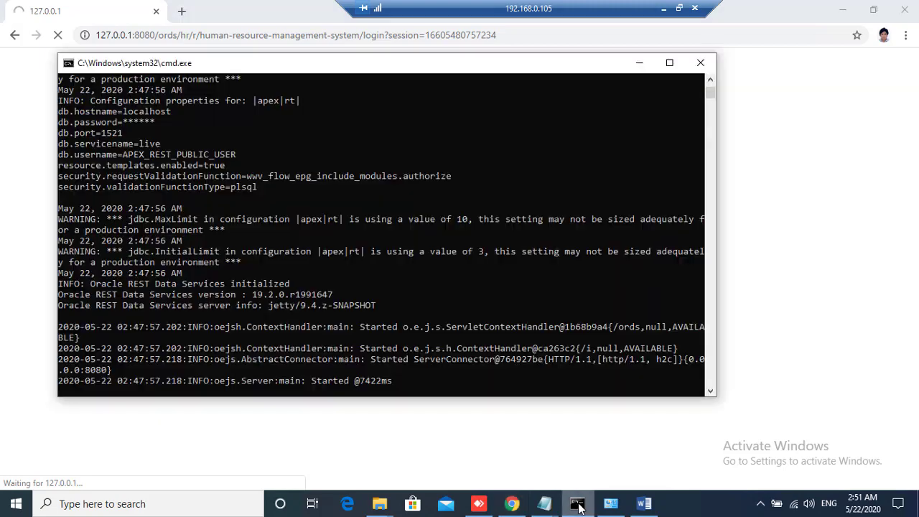
left_click(701, 64)
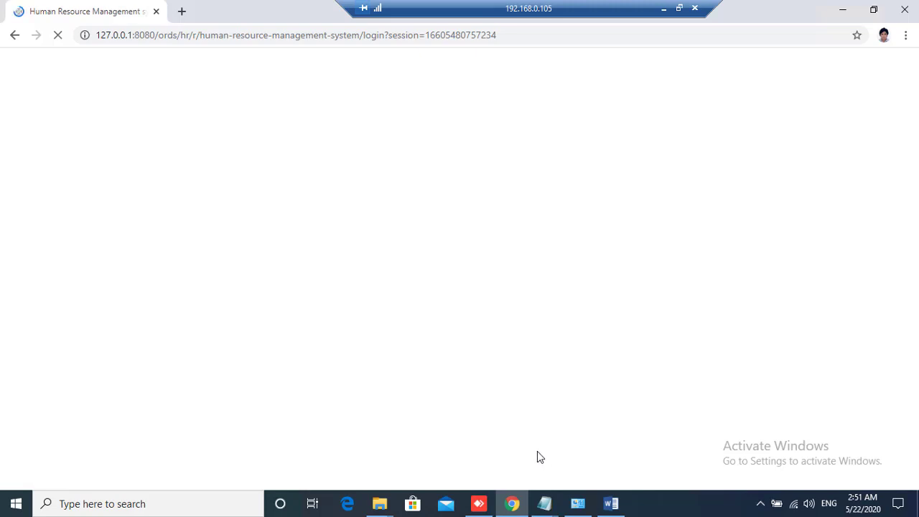
Move the remote desktop bar aside and load the Human Resource Management system login address again to check access
left_click_drag(467, 9, 491, 4)
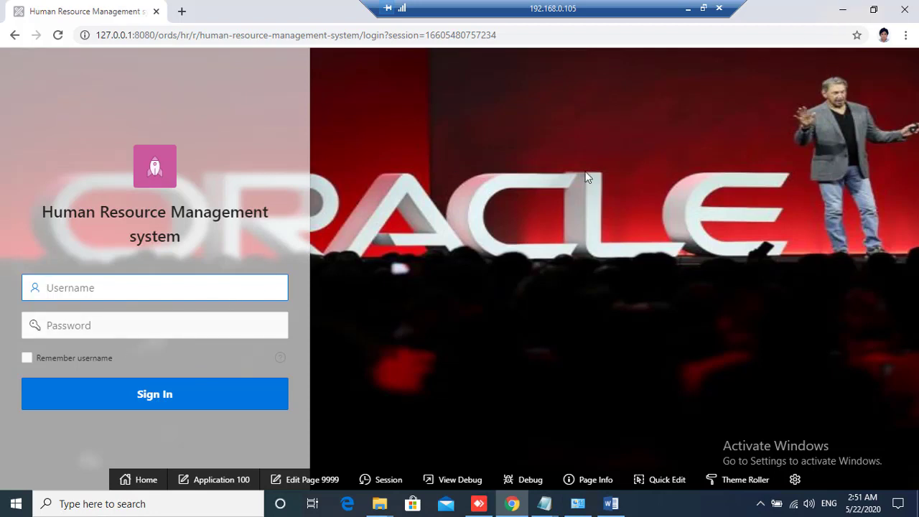
left_click(514, 36)
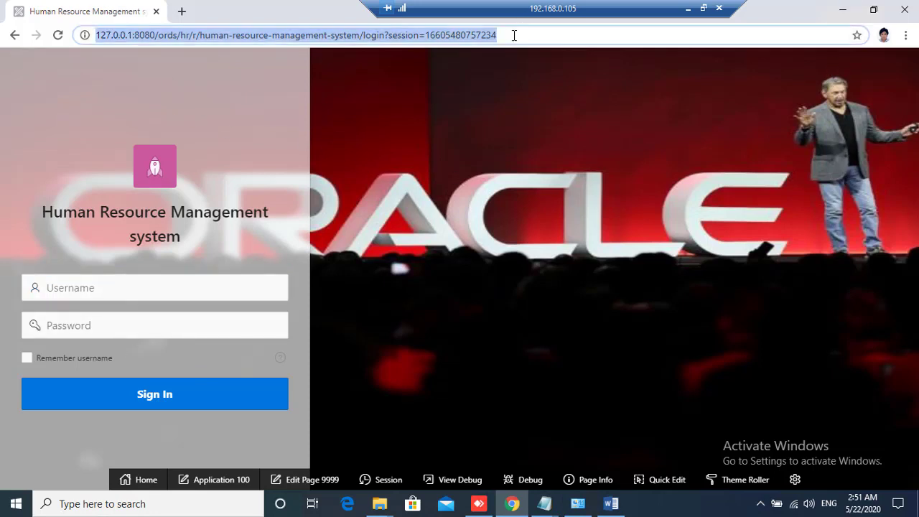
key("Return")
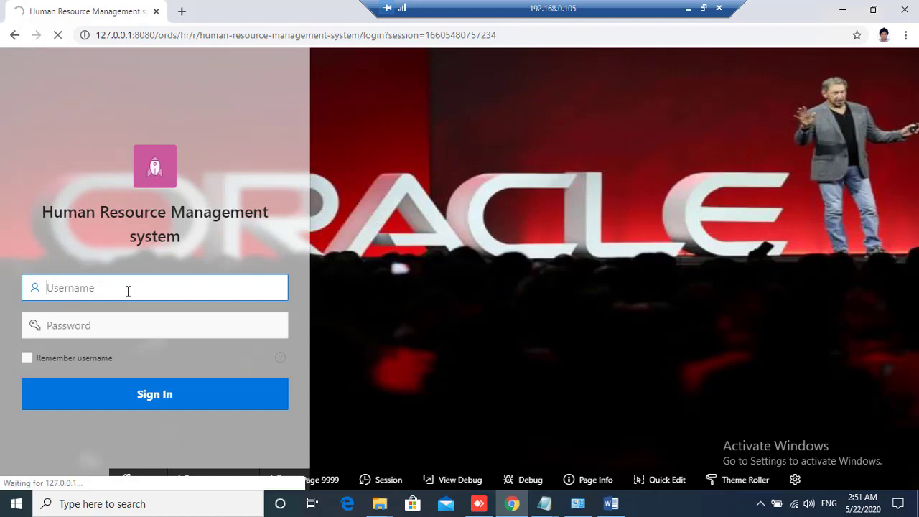